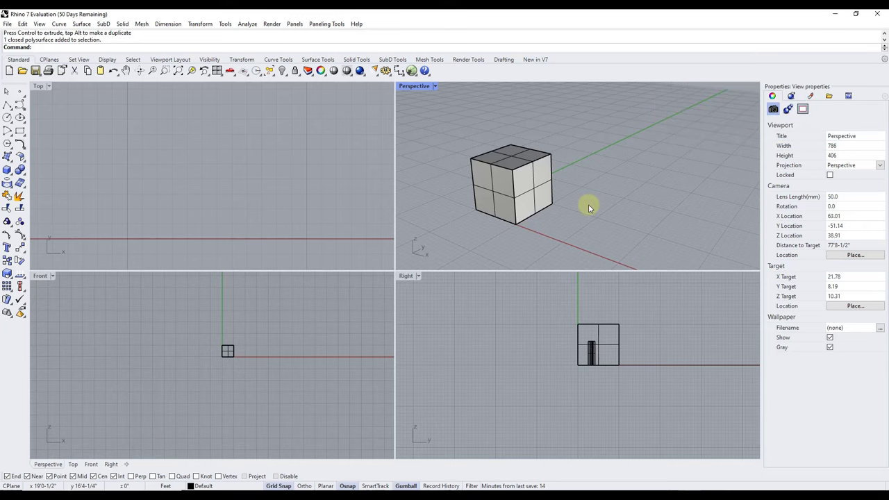
Copy and paste the box in place, and move the pasted copy 24 feet along the green Y axis
left_click(535, 213)
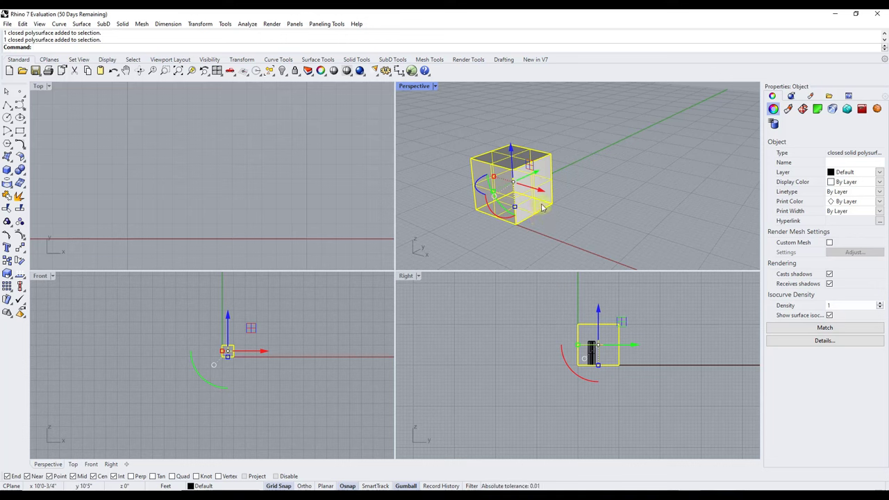
key("ctrl+c")
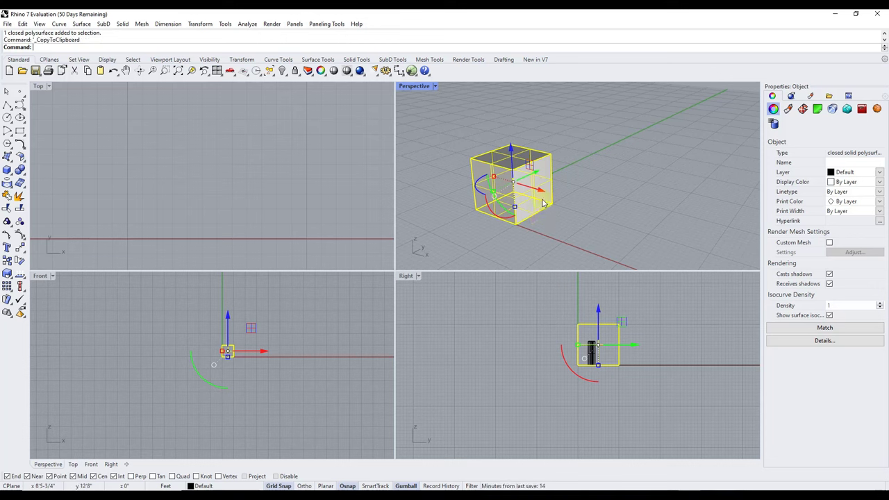
key("ctrl+v")
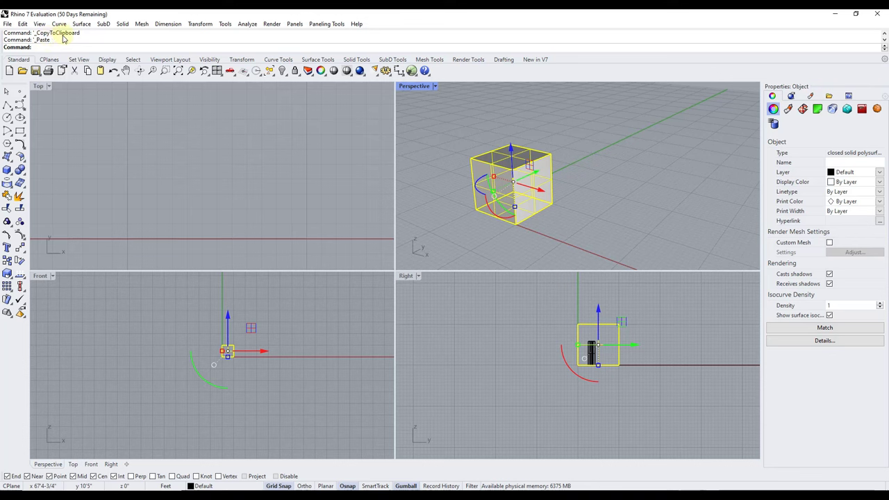
left_click_drag(539, 178, 597, 158)
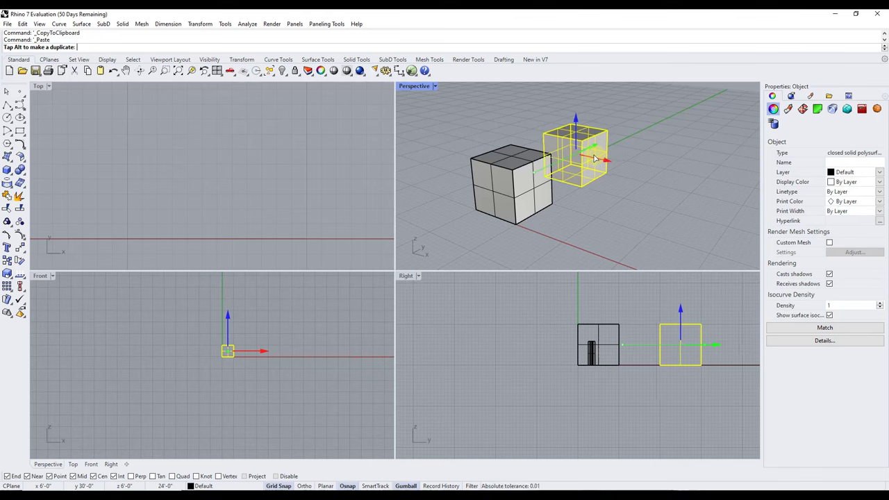
left_click(643, 197)
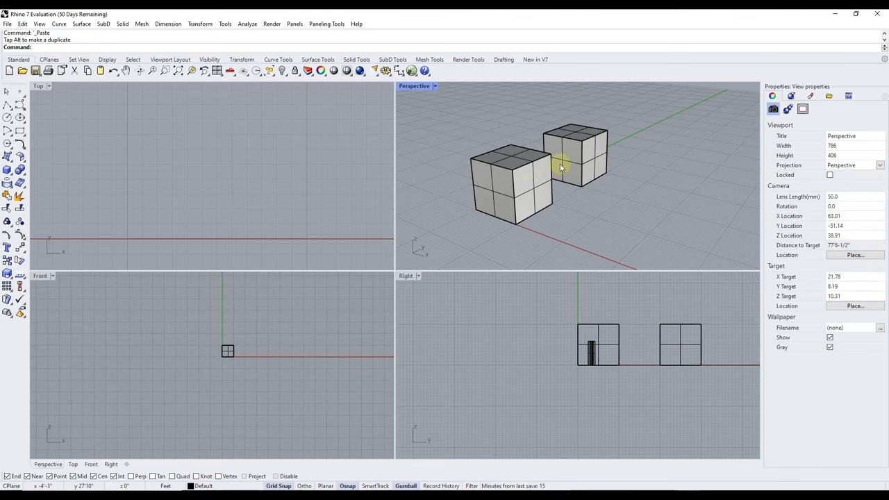
Turn off the gumball and place a duplicate of the second box 24 feet farther along the Y axis
scroll(548, 190, "down", 1)
right_click_drag(592, 203, 562, 201, "shift")
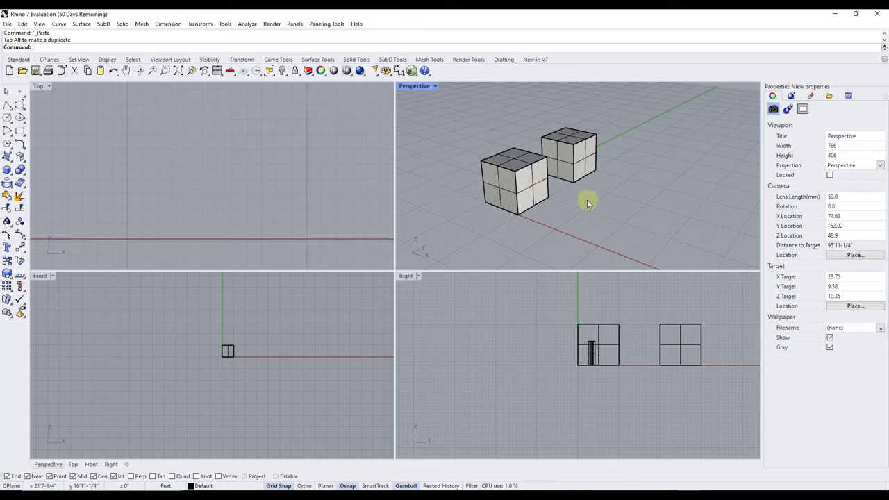
scroll(584, 203, "down", 2)
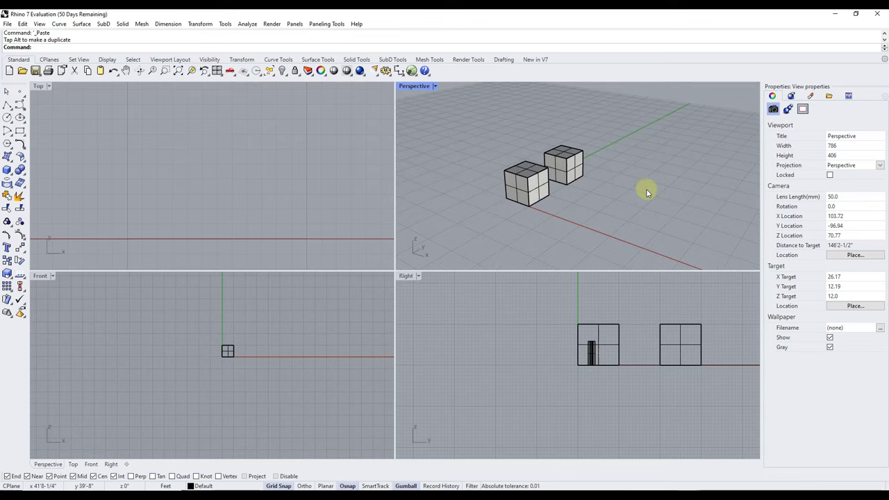
scroll(602, 188, "up", 1)
left_click(552, 167)
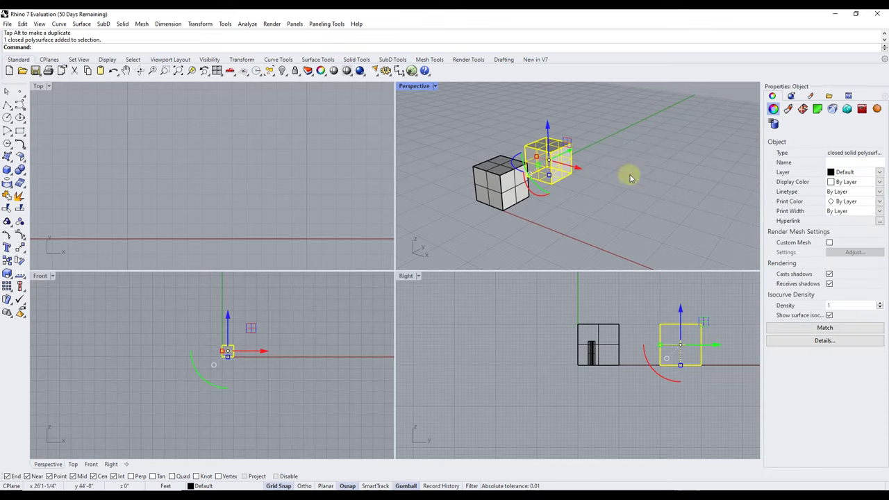
left_click(406, 487)
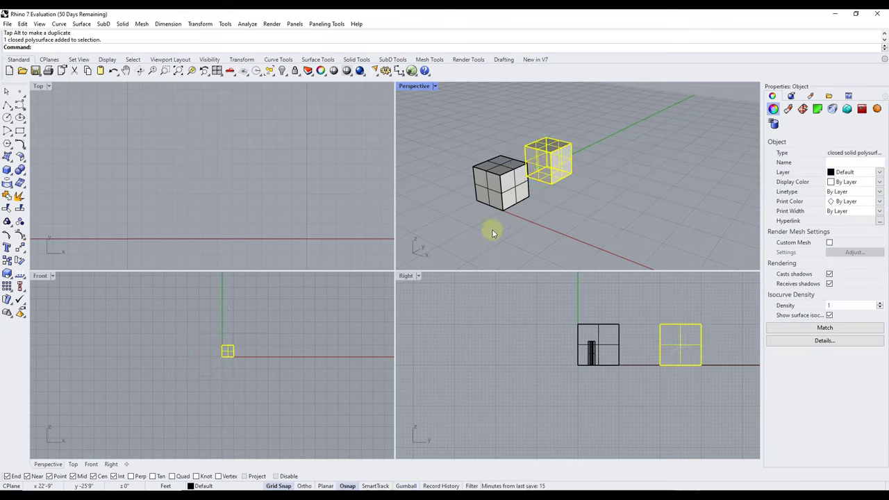
scroll(642, 140, "up", 2)
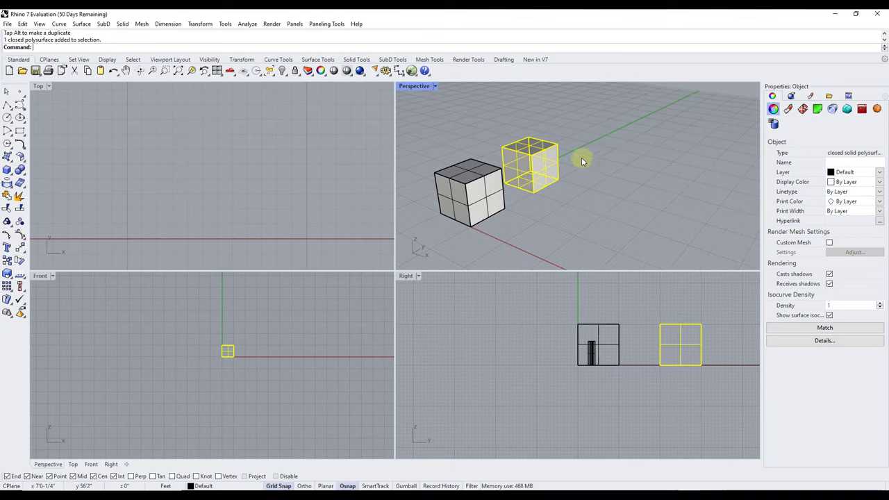
left_click_drag(553, 160, 584, 147)
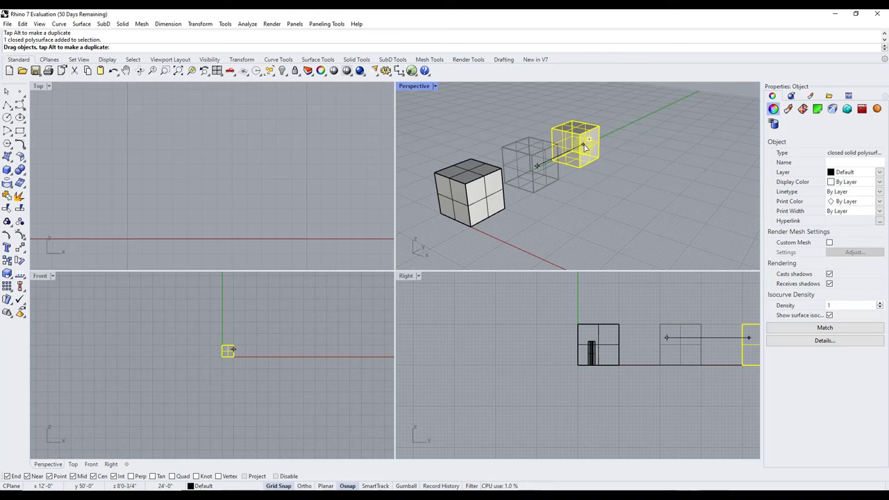
left_click_drag(585, 147, 584, 148)
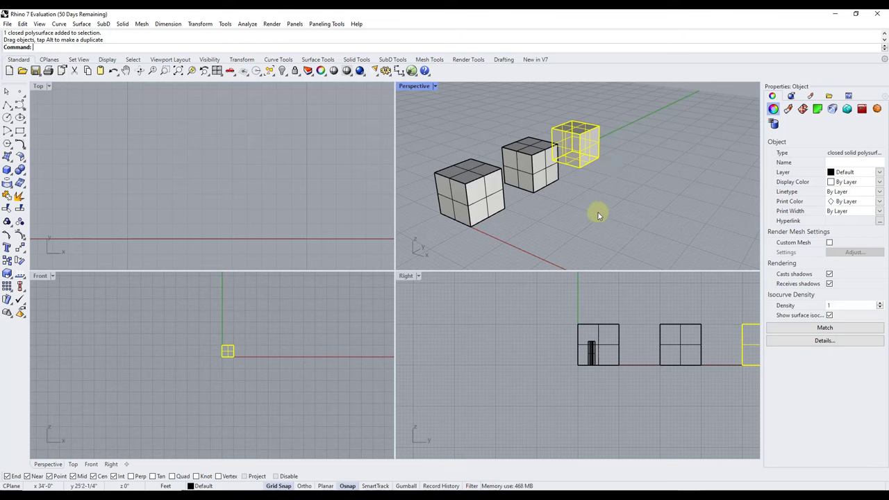
left_click(576, 219)
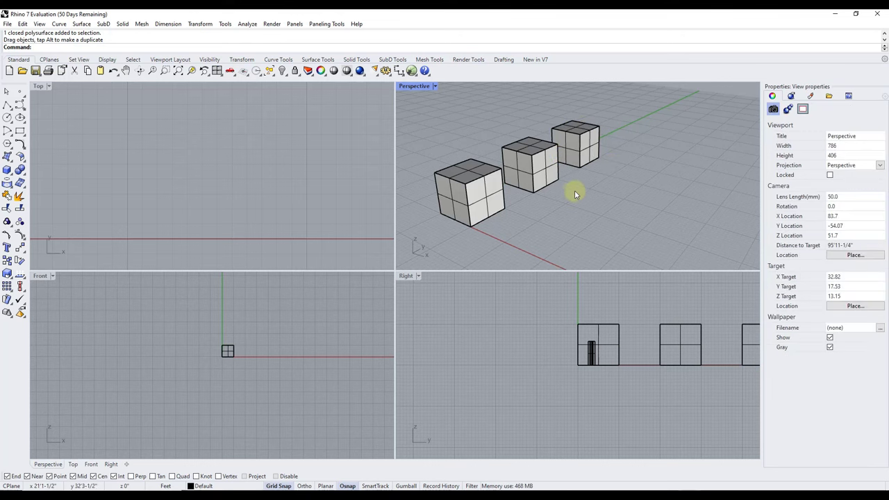
Turn the gumball back on and duplicate all three boxes 24 feet along the red X axis as a second row
scroll(572, 190, "down", 2)
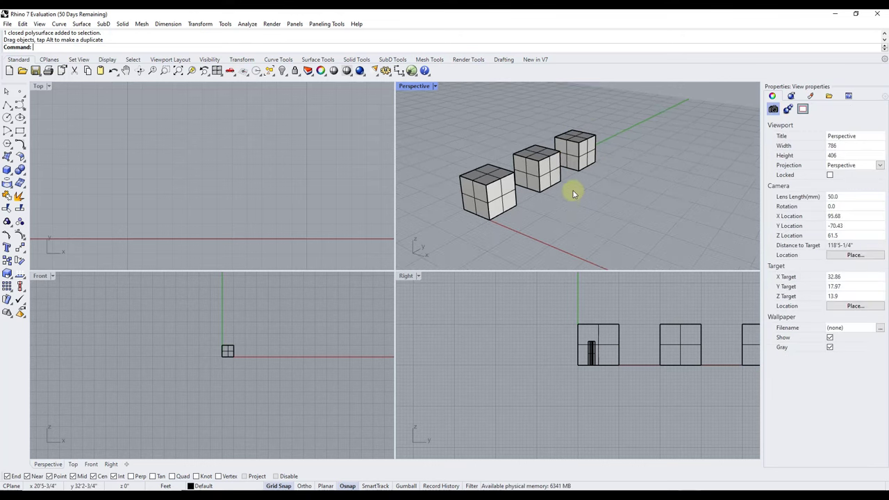
left_click(406, 486)
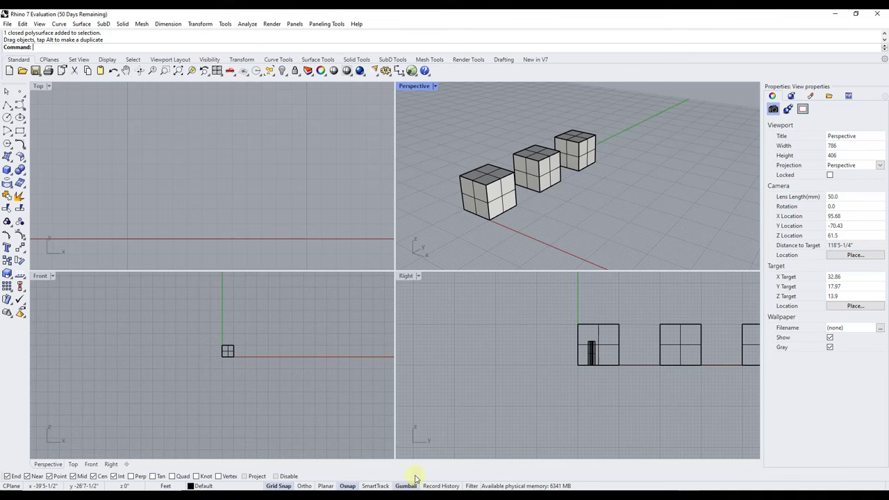
left_click(503, 198)
left_click(550, 174, "shift")
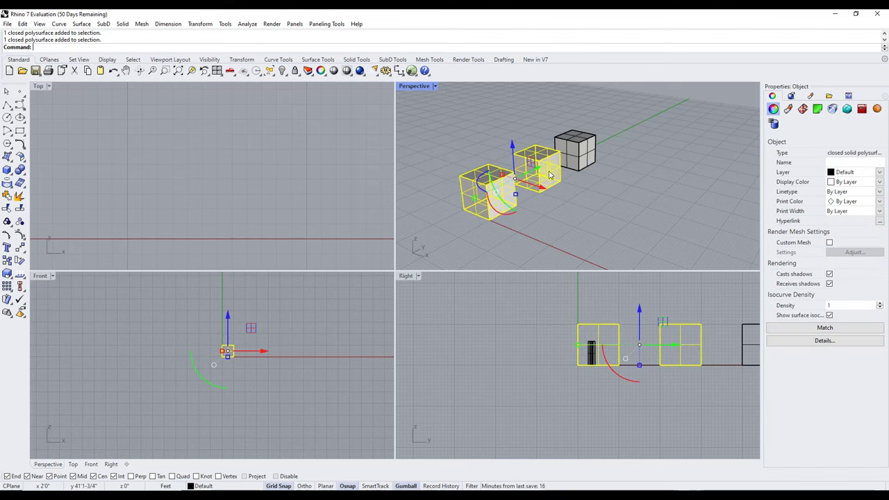
left_click(582, 158, "shift")
left_click_drag(571, 178, 627, 198)
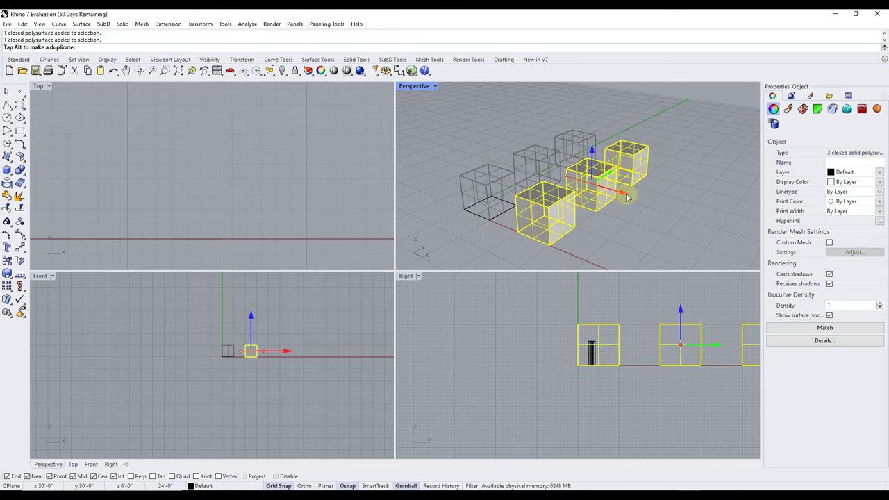
mouse_move(628, 198)
left_mouse_down()
mouse_move(649, 201)
mouse_move(617, 197)
mouse_move(626, 198)
left_mouse_up()
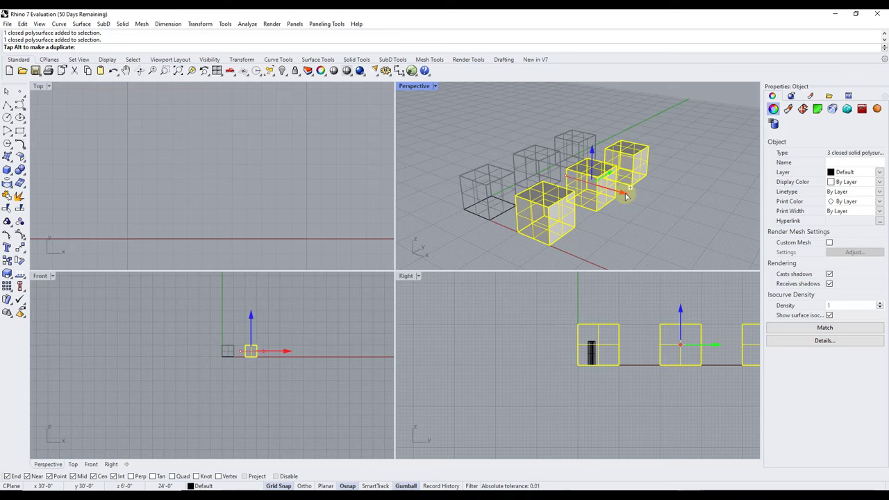
left_click_drag(626, 198, 628, 198)
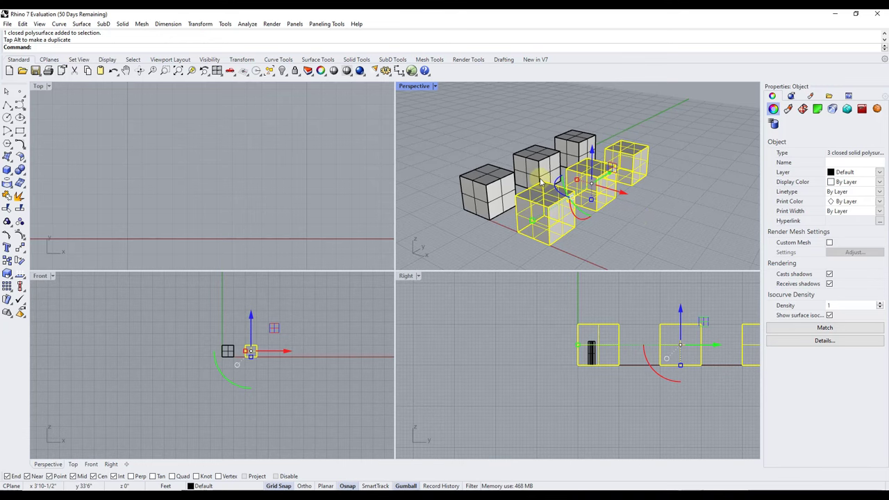
scroll(615, 189, "down", 2)
right_click_drag(617, 188, 609, 184)
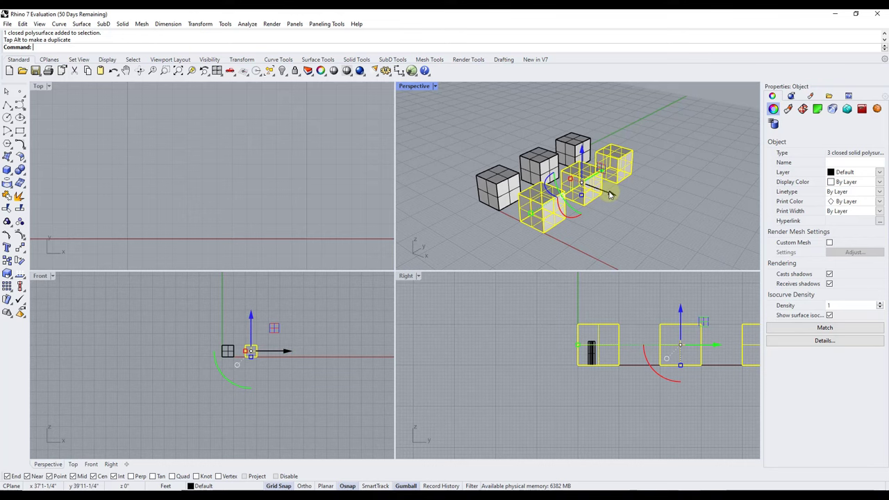
left_click(644, 195)
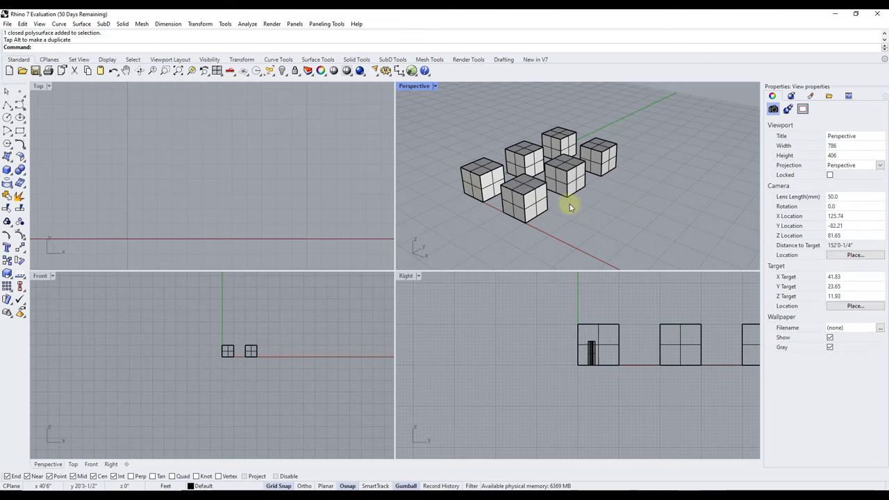
scroll(570, 204, "up", 3)
left_click(529, 200)
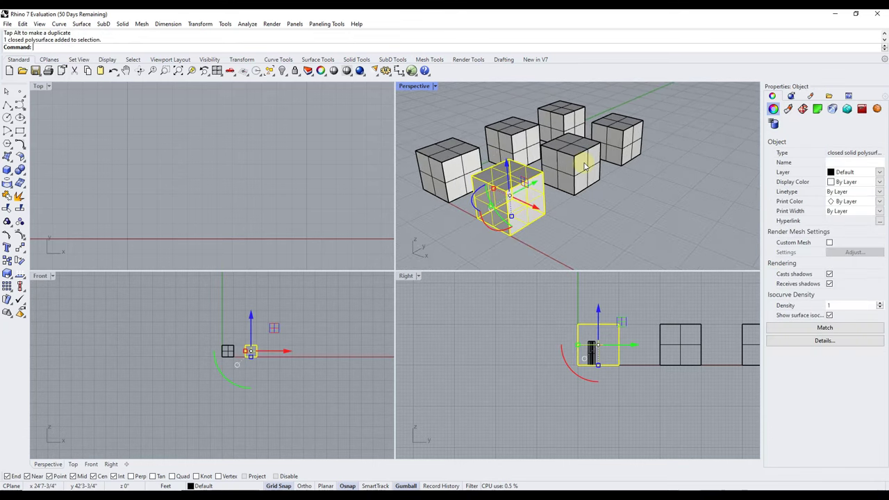
left_click(615, 142)
left_click(663, 185)
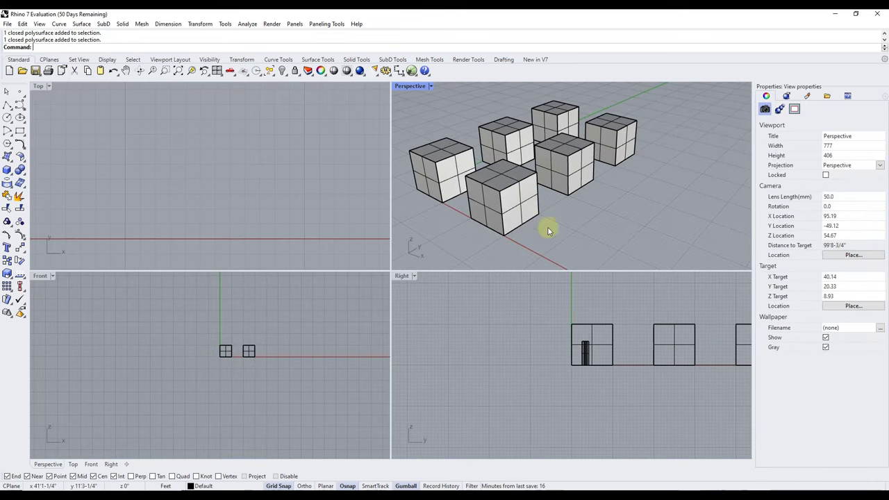
Use DupBorder to duplicate the borders of the second row's rearmost box's outer side face and its middle box's top face
right_click_drag(512, 225, 516, 229)
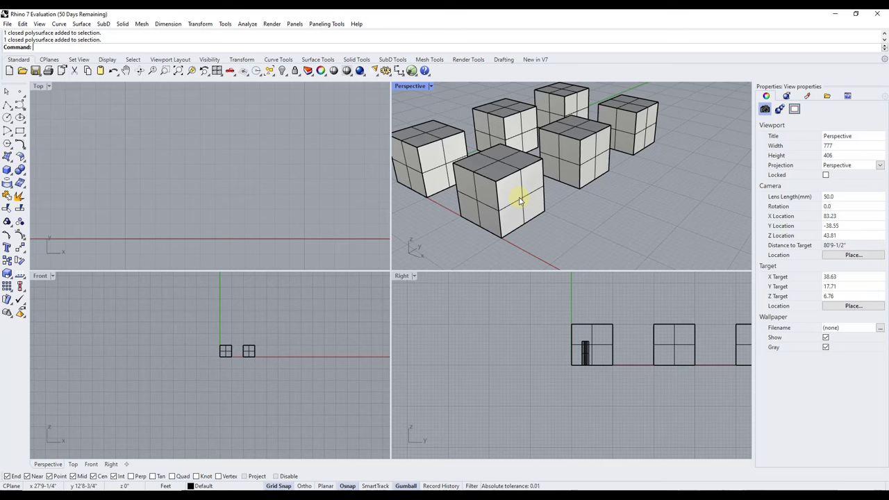
type("Dup")
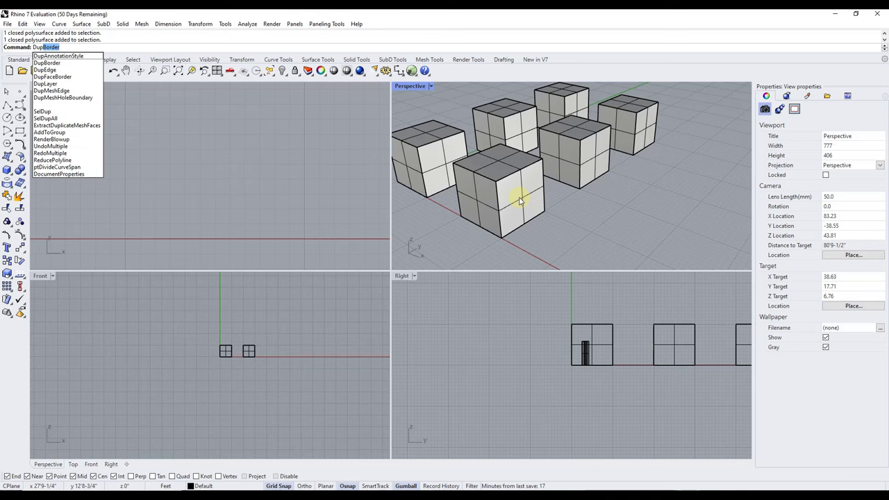
key("BackSpace")
key("BackSpace")
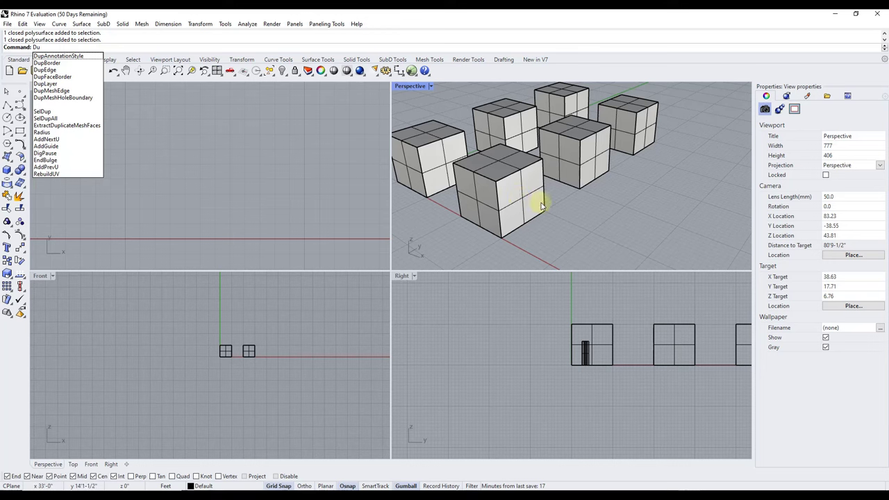
left_click(60, 63)
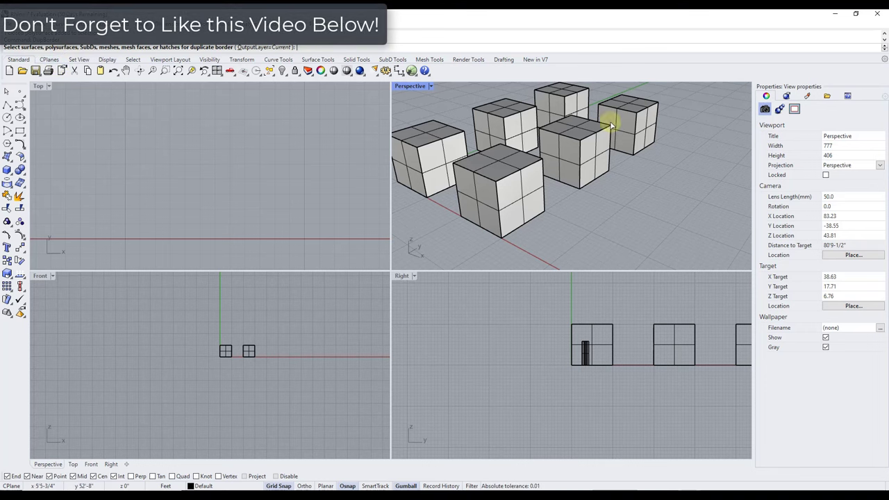
left_click(649, 123)
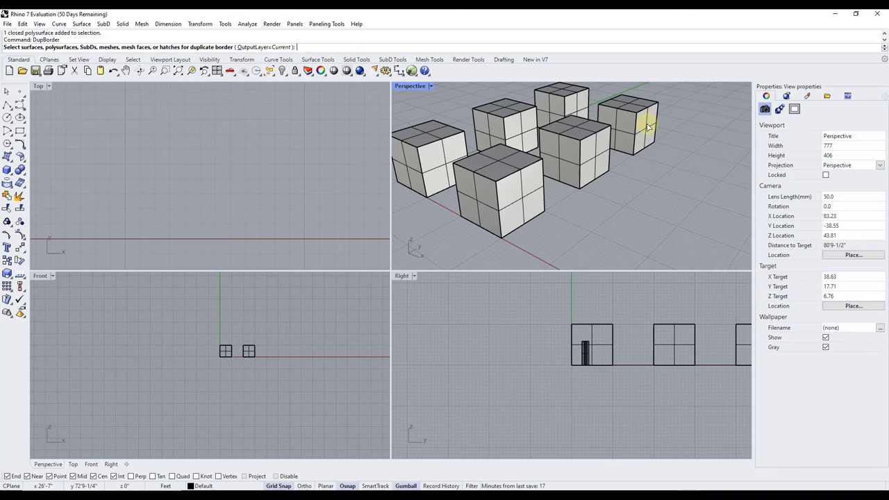
left_click(648, 125)
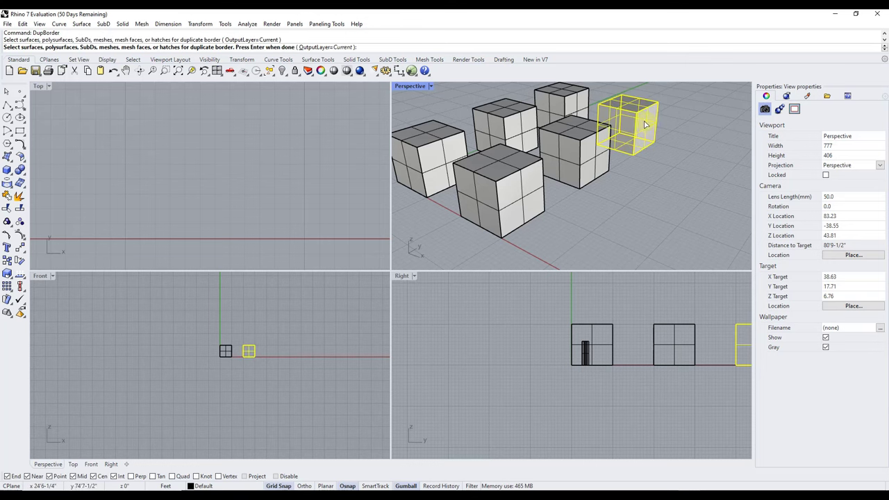
left_click(645, 129, "ctrl+shift")
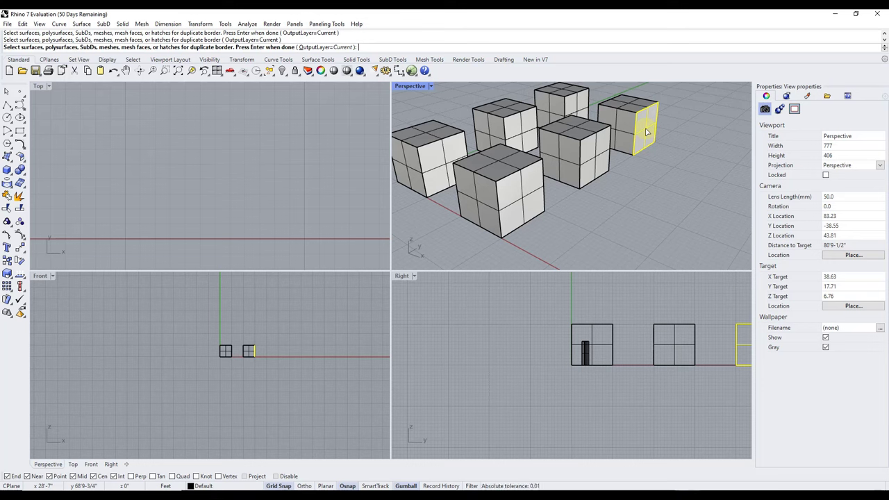
left_click(636, 135, "ctrl+shift")
left_click(580, 130, "ctrl+shift")
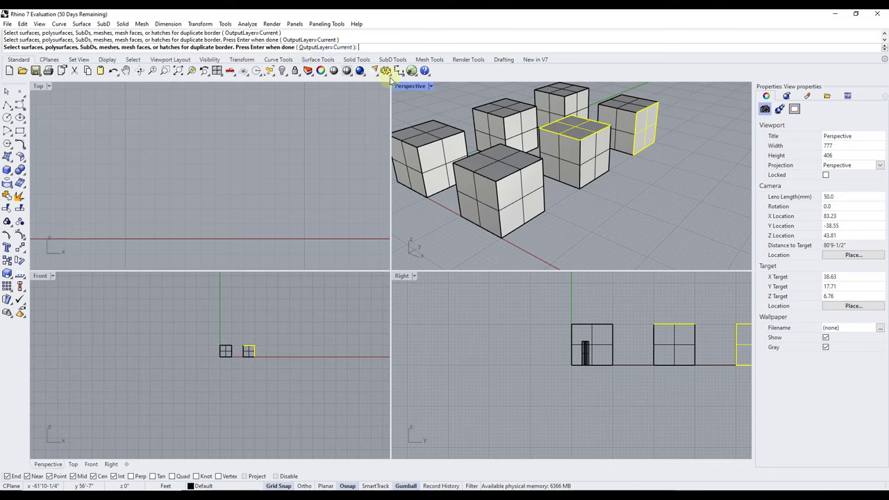
key("Return")
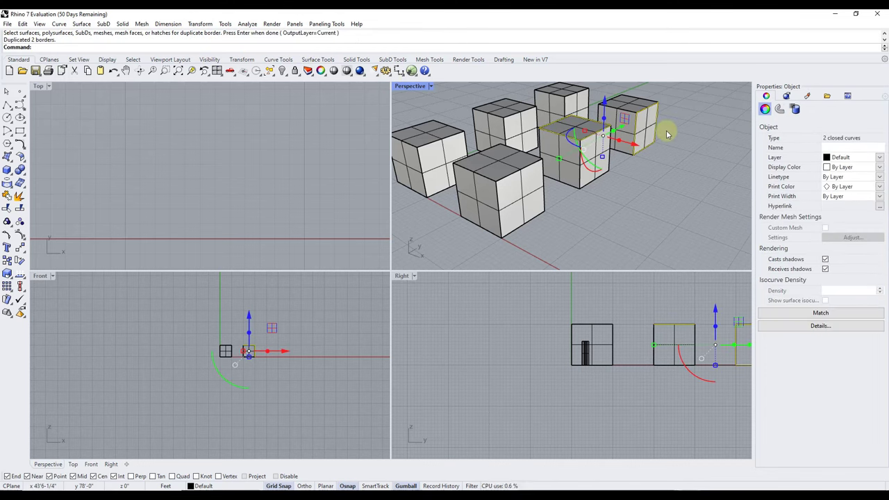
Move the two duplicated border curves 18 feet along the X axis, away from the boxes, and deselect them
left_click_drag(635, 148, 701, 164)
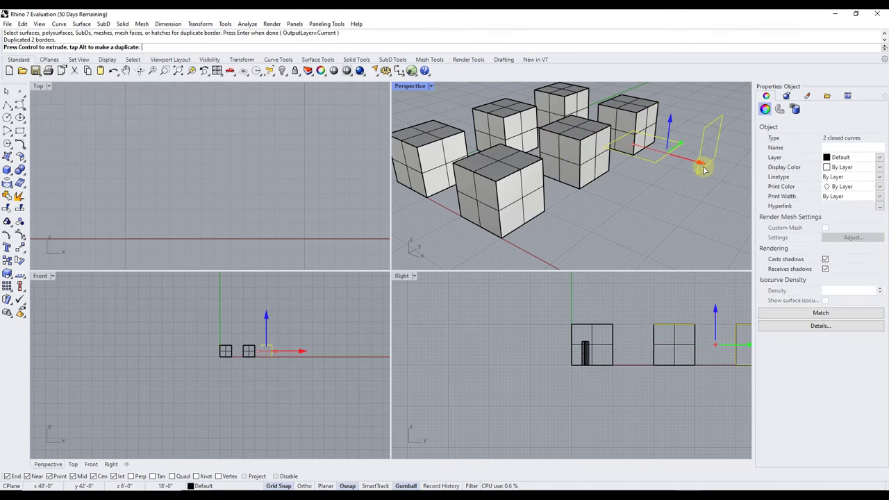
right_click_drag(712, 178, 686, 143)
type("d")
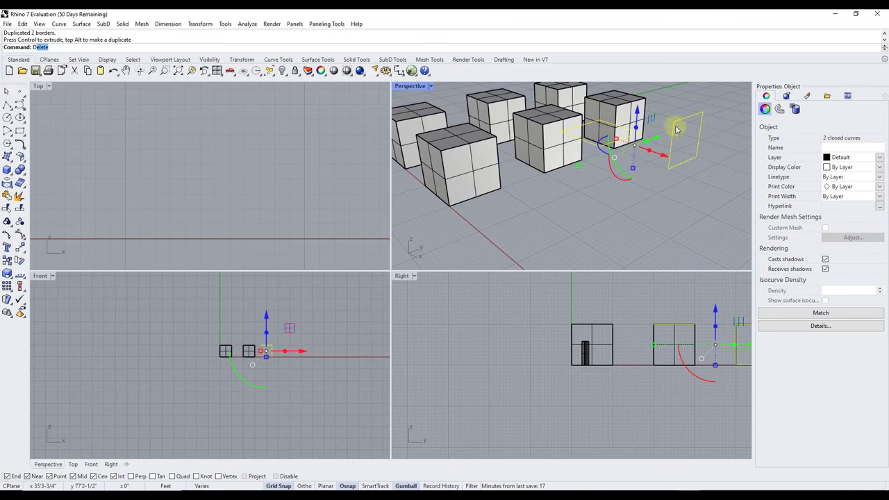
left_click(528, 207)
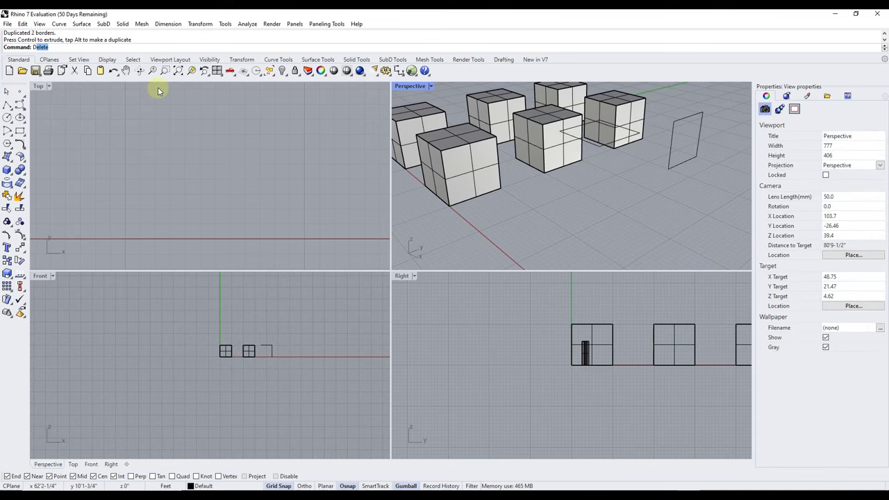
Use DupEdge to duplicate three outer-face edges of the second row's front box and the middle box's outer bottom edge
type("DupBorder")
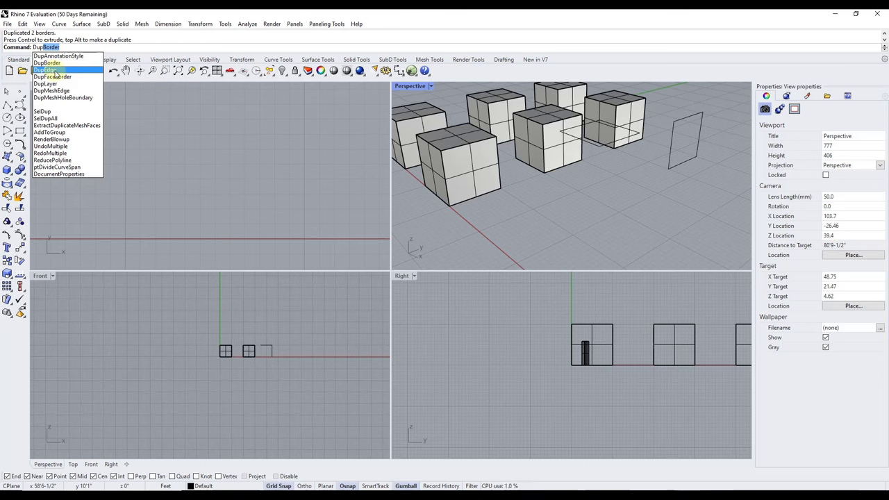
left_click(56, 72)
left_click(462, 144)
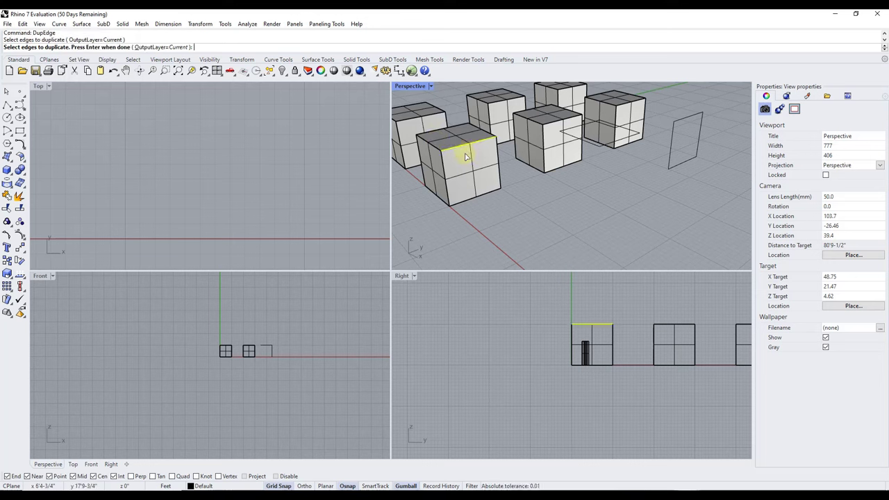
left_click(469, 201)
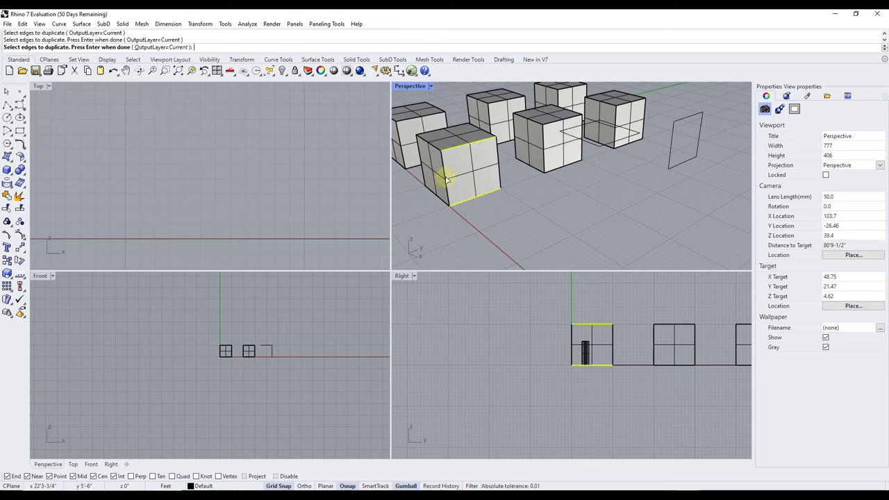
left_click(446, 178)
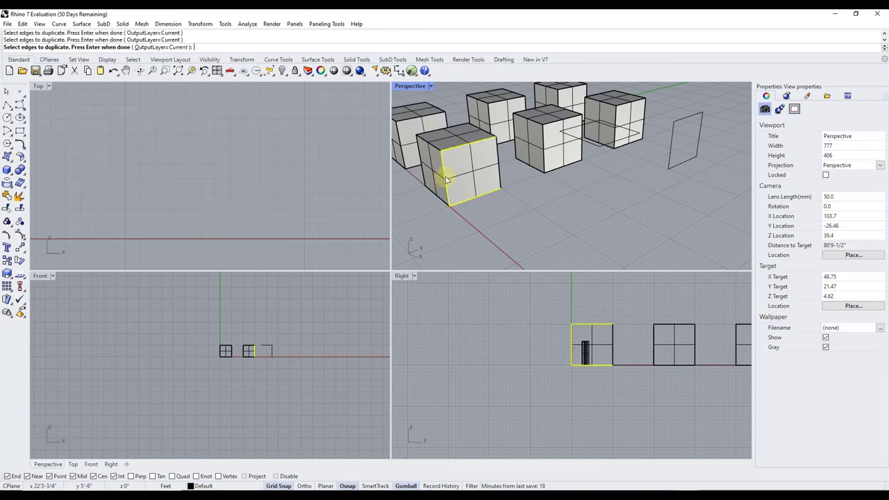
left_click(555, 172)
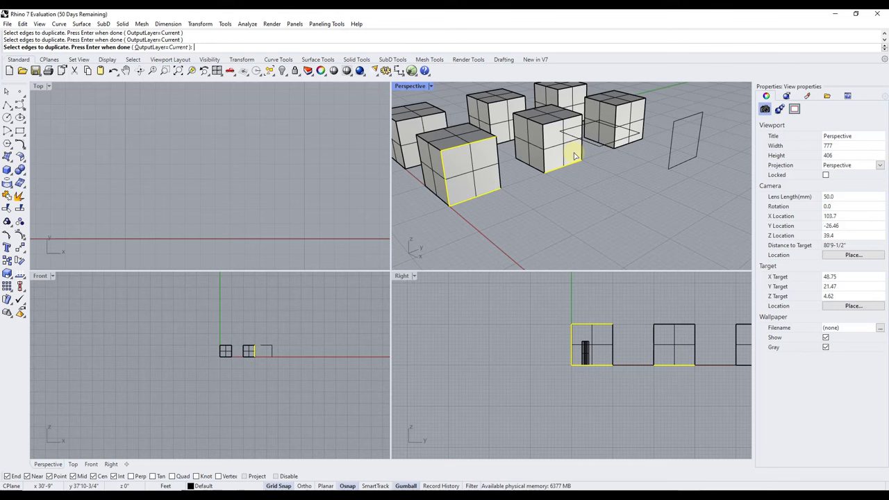
key("Return")
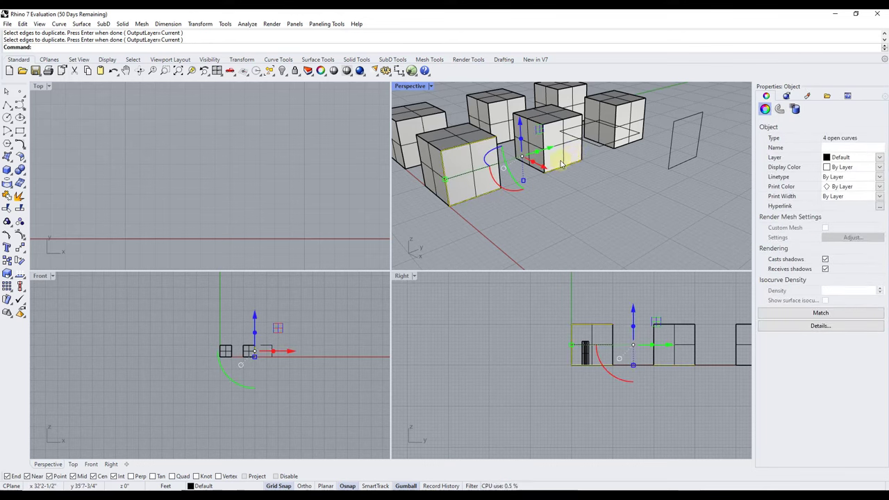
Move the four duplicated edge curves along the X axis, clear of the boxes, and deselect them
left_click_drag(564, 178, 590, 193)
left_click(604, 229)
right_click_drag(618, 103, 666, 117)
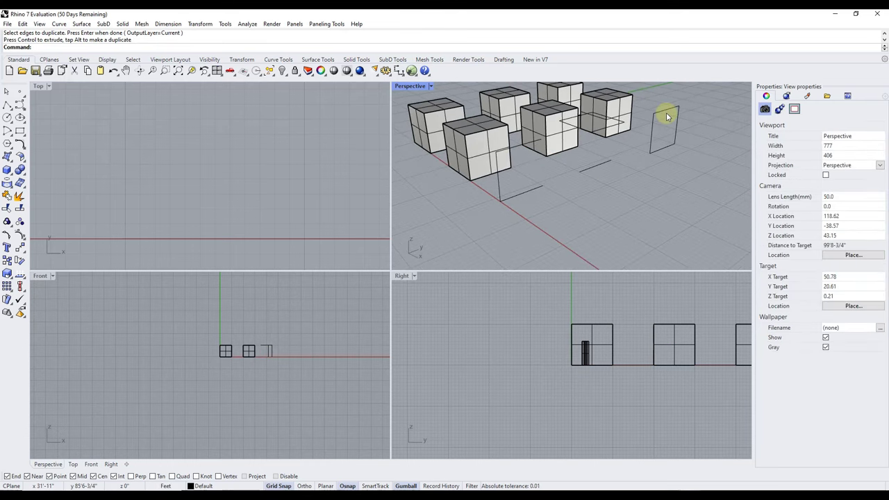
right_click_drag(639, 145, 621, 169)
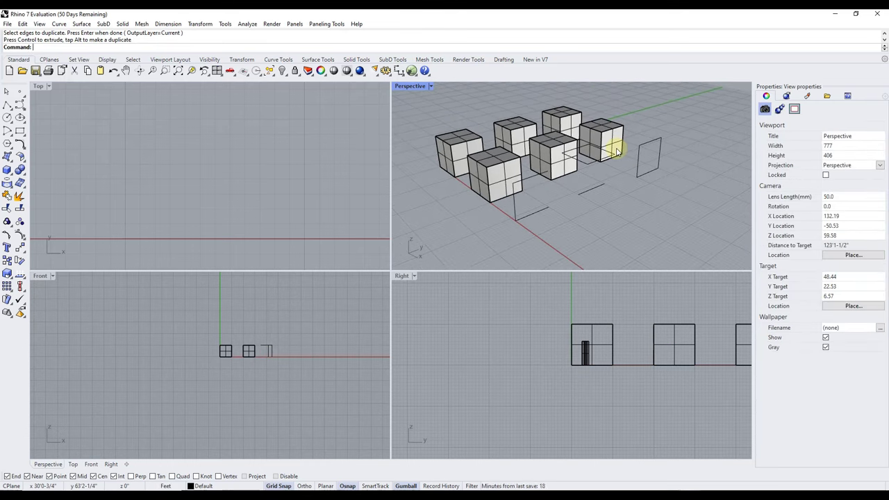
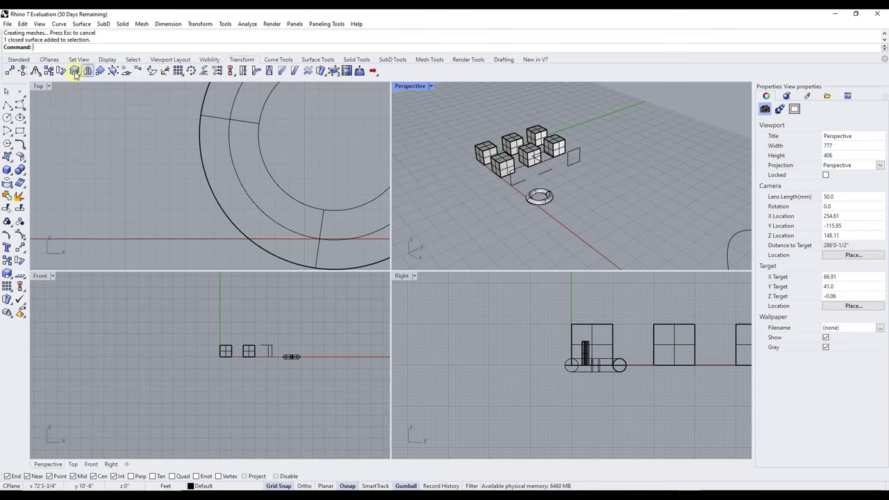
Start a rectangular array of the torus with 4 copies in X, 4 in Y and 1 in Z
left_click(179, 72)
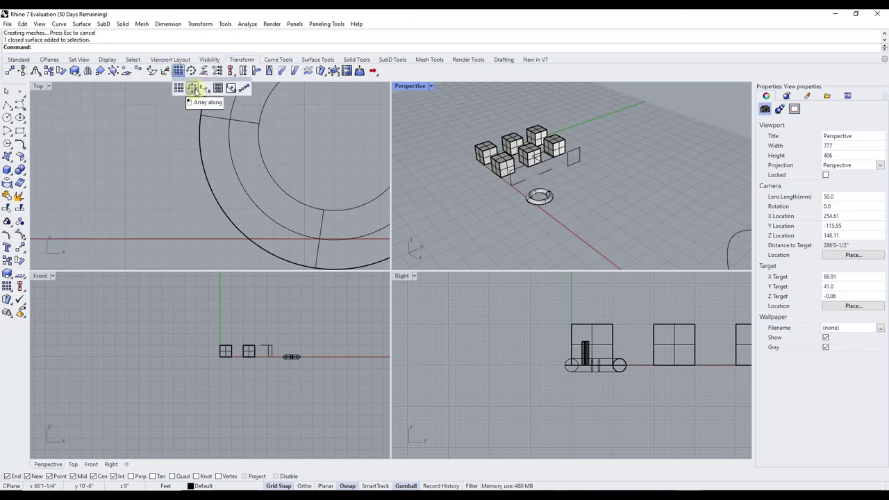
left_click(178, 73)
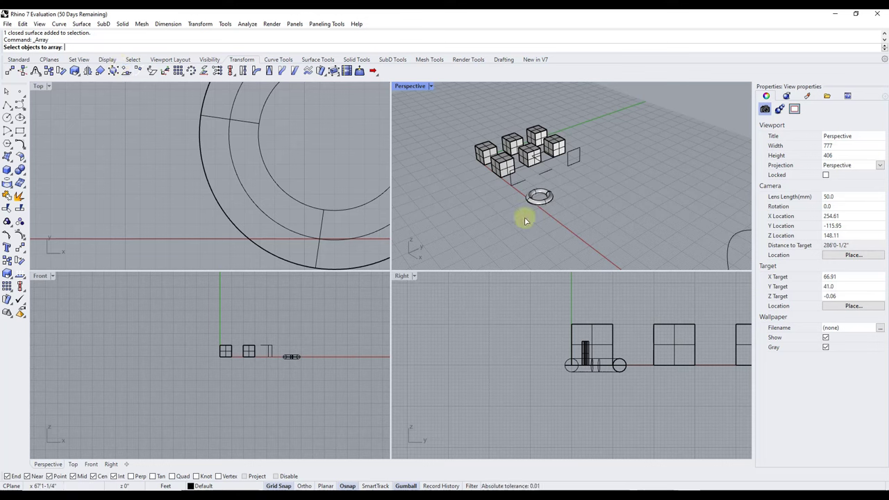
left_click(549, 200)
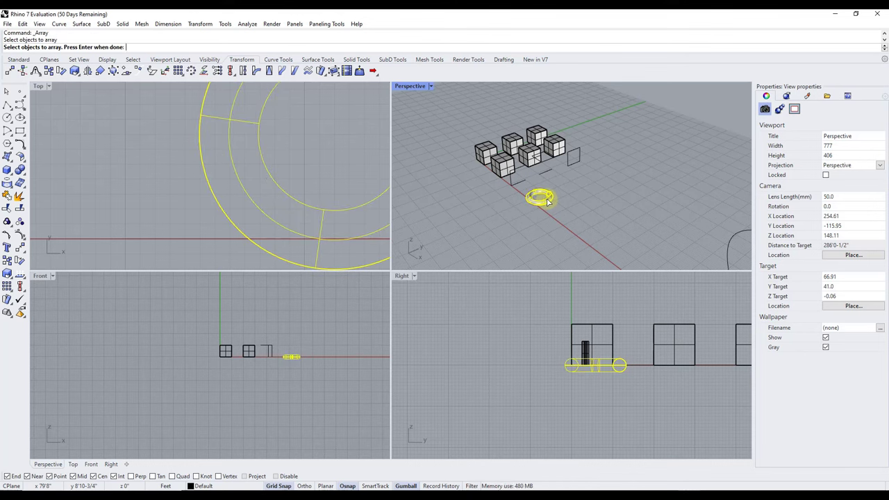
key("Return")
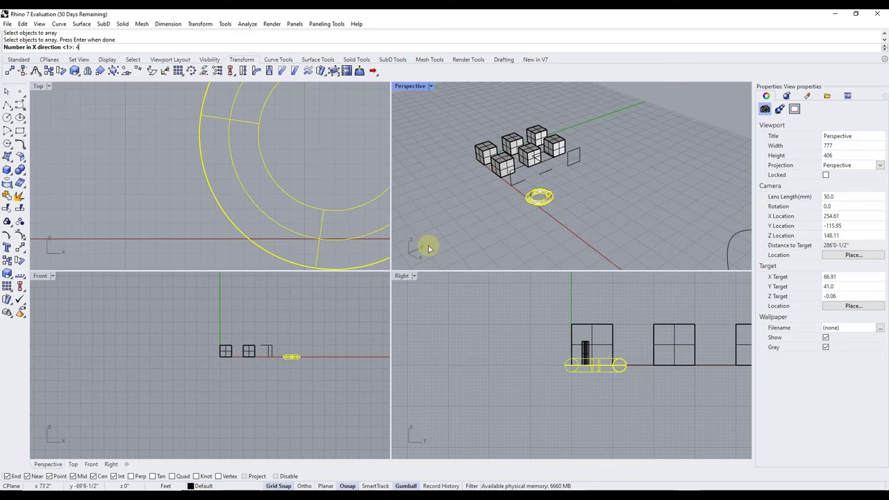
key("Return")
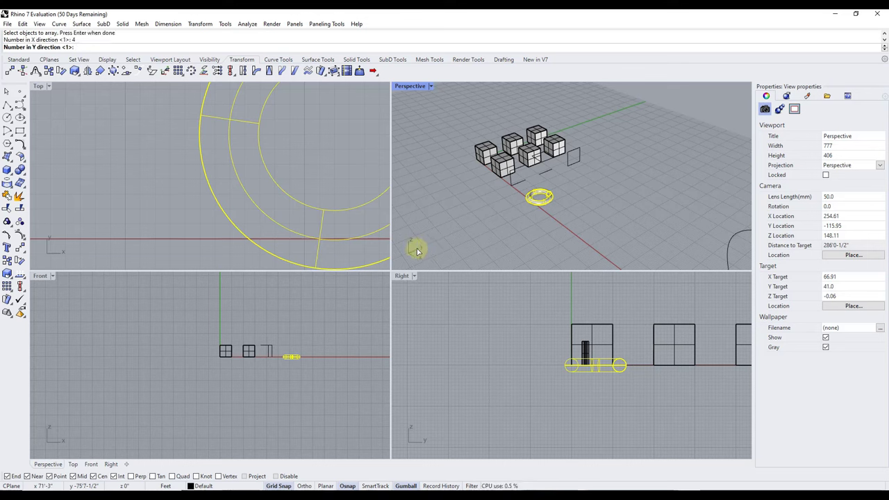
key("Return")
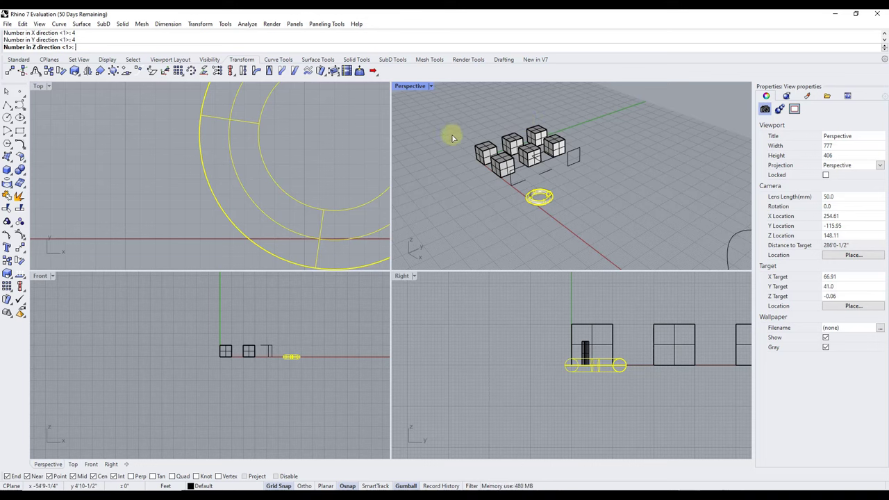
key("Return")
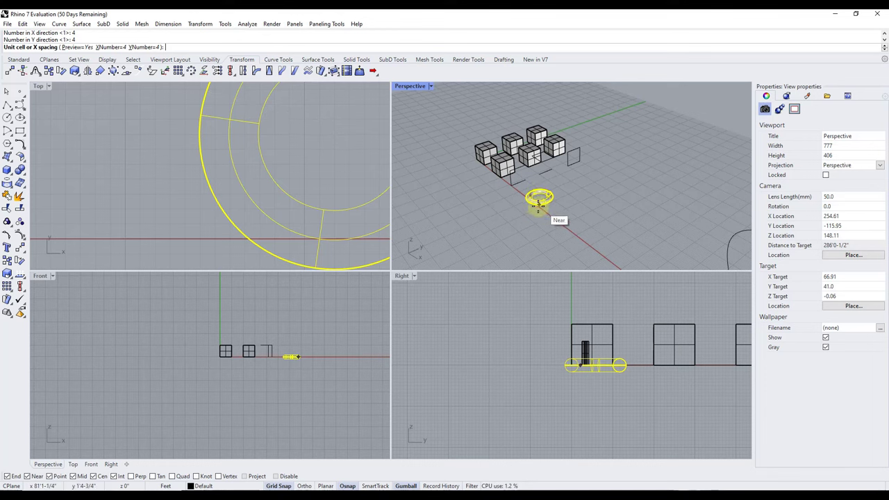
Define the array's unit cell from the torus's outer edge, with a spacing of about 22 feet in X and Y
scroll(542, 201, "up", 1)
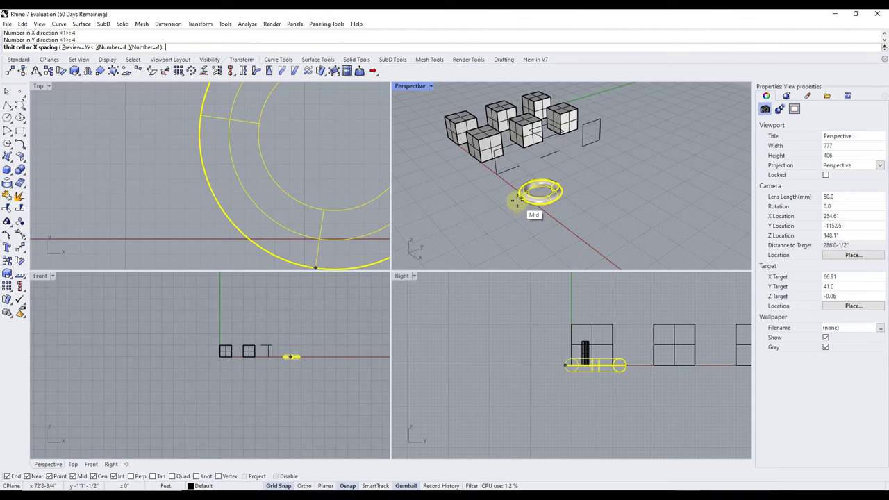
left_click(517, 199)
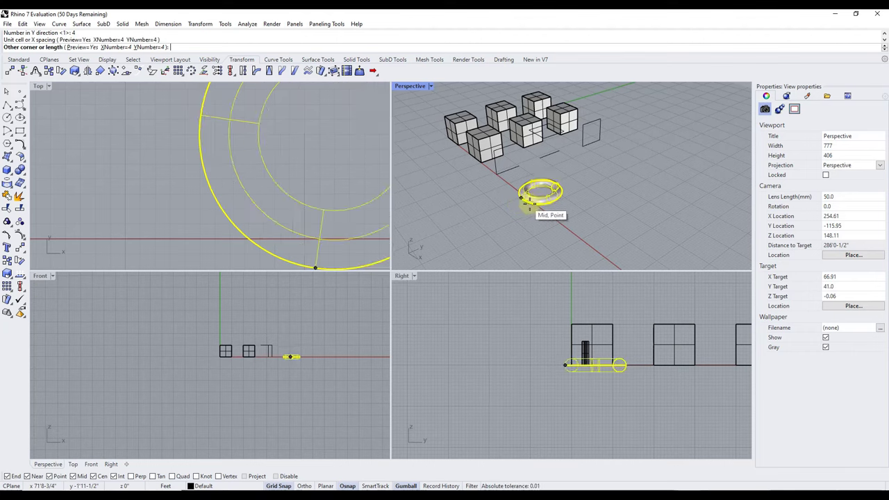
scroll(549, 219, "down", 1)
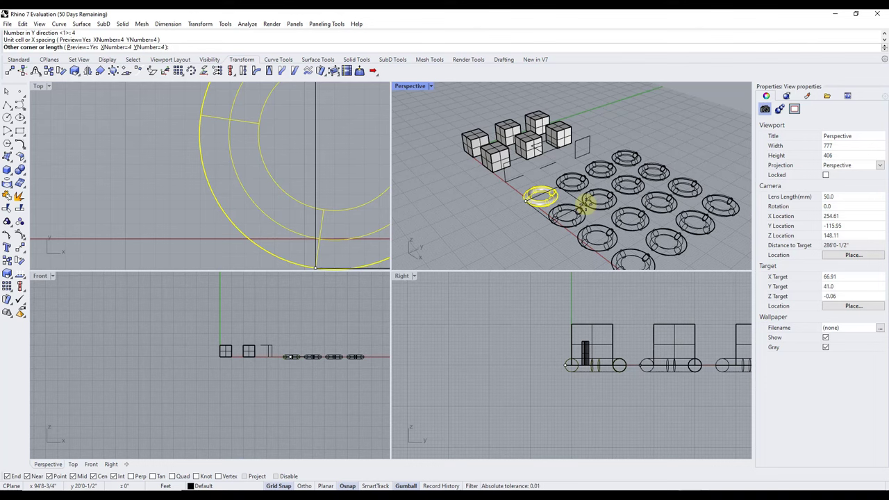
left_click(587, 202)
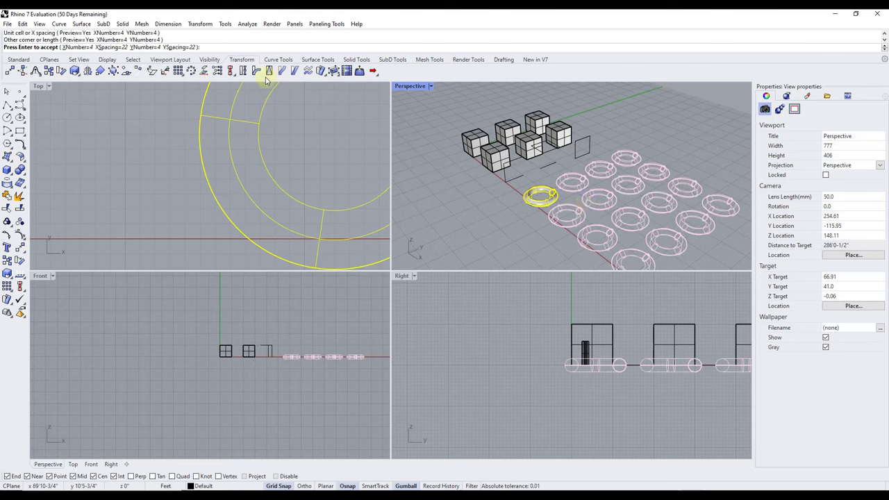
Change the previewed torus array to 3 copies in X and 6 in Y
left_click(75, 47)
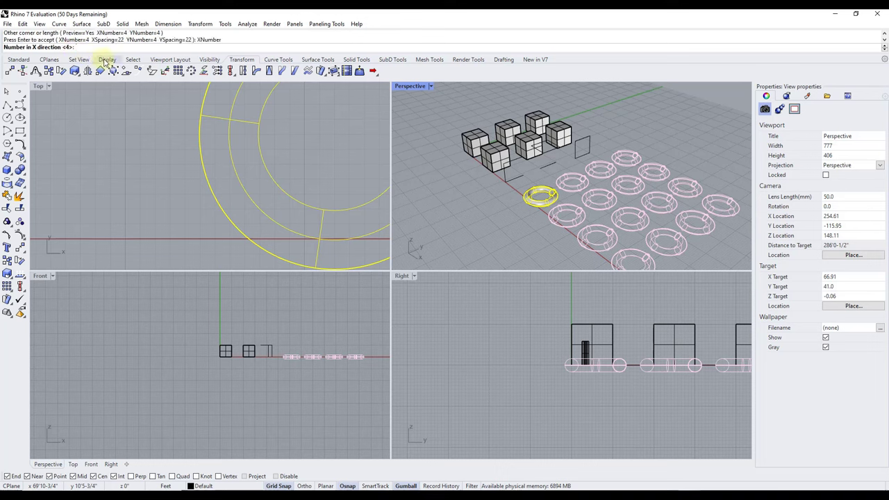
type("3")
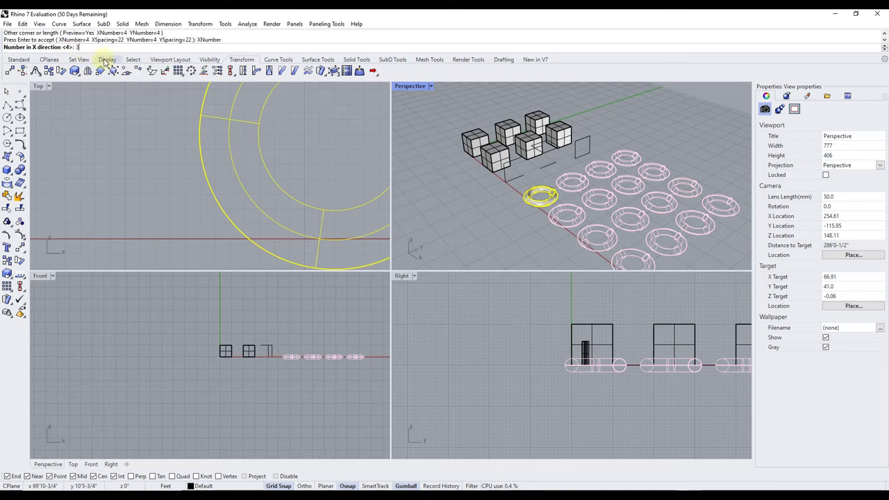
key("Return")
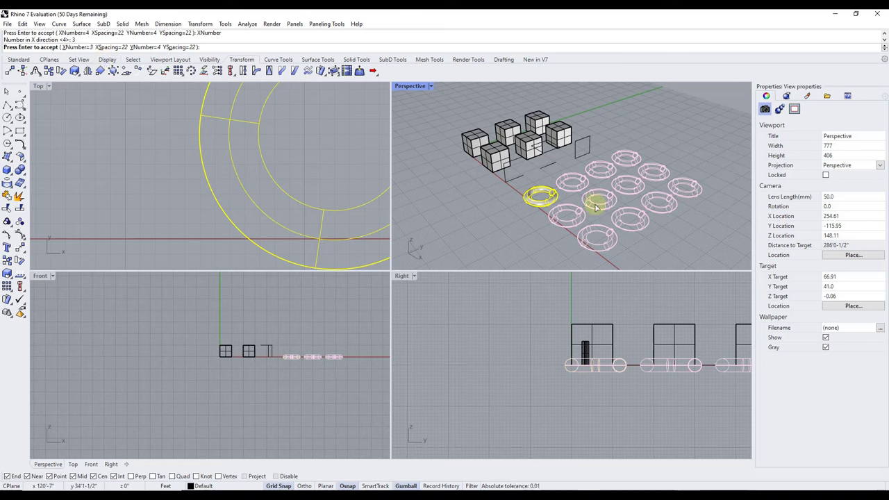
left_click(144, 47)
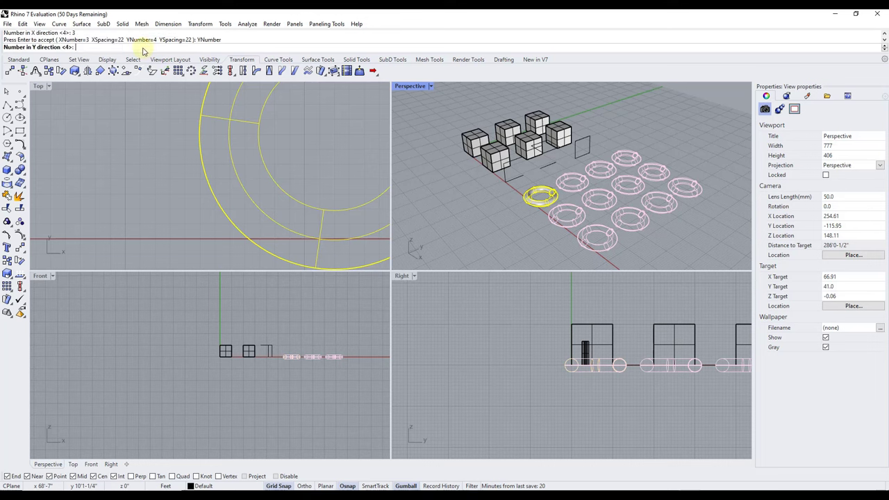
type("6")
key("Return")
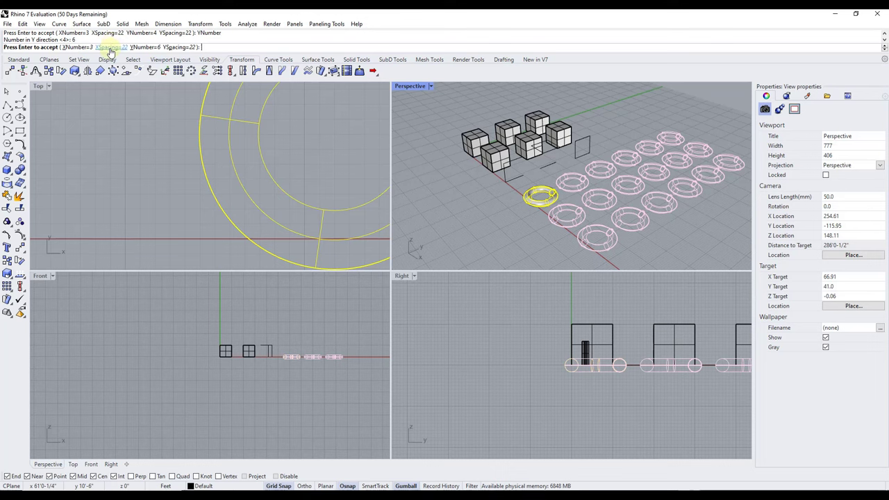
Set the array's X and Y spacing to 20 feet each, then accept the torus array and clear the selection
left_click(110, 47)
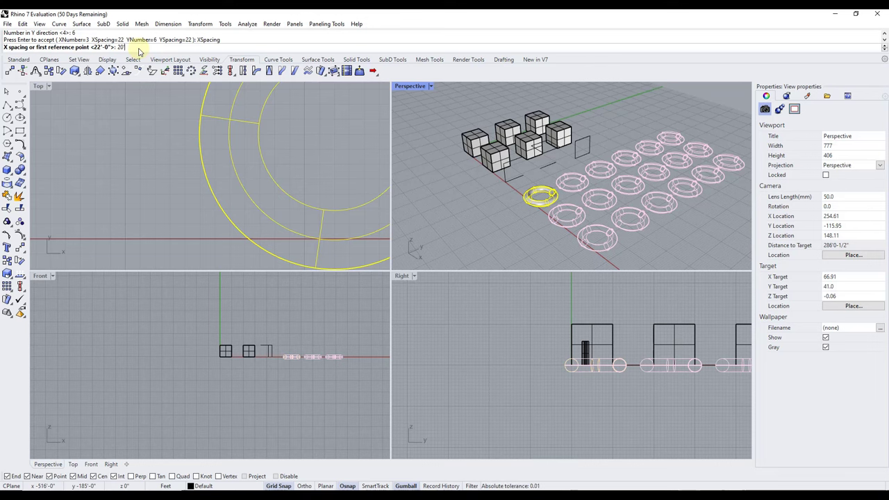
type("20")
key("Return")
left_click(176, 47)
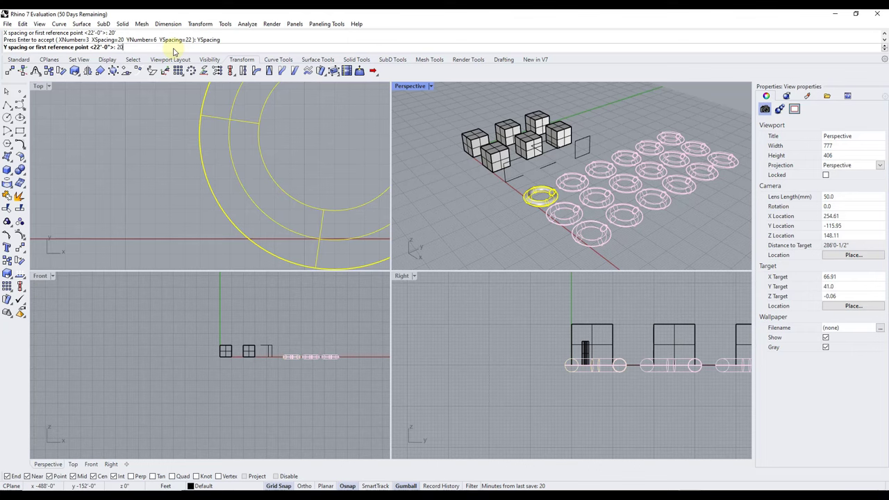
type("20")
key("Return")
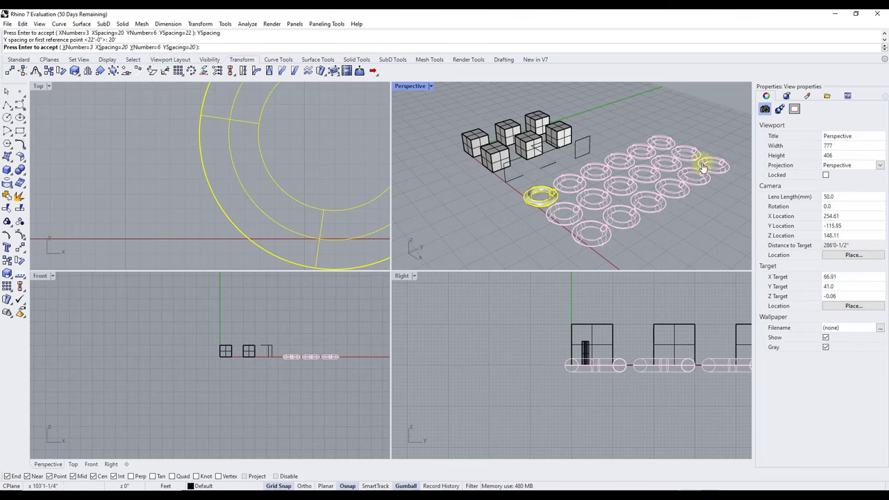
key("Return")
key("Escape")
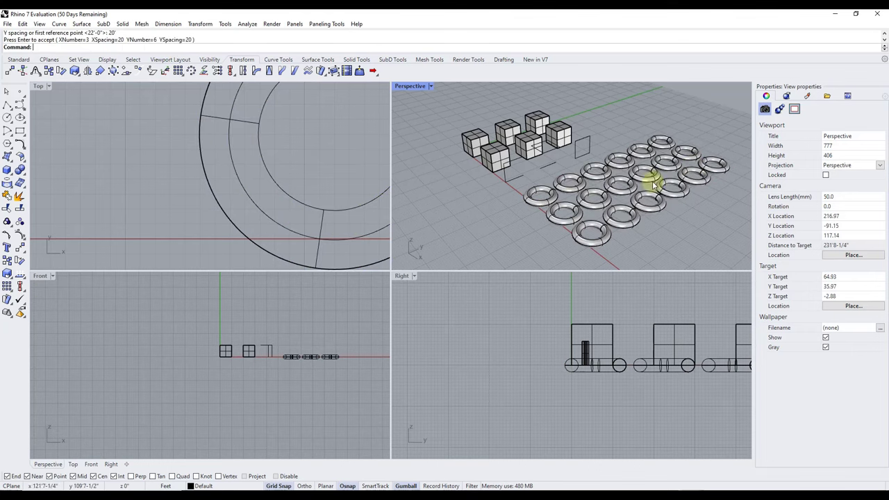
Create a truncated cone about 14 feet high with a narrower top in the empty grid area away from the boxes
scroll(625, 202, "up", 2)
right_click_drag(626, 202, 661, 159)
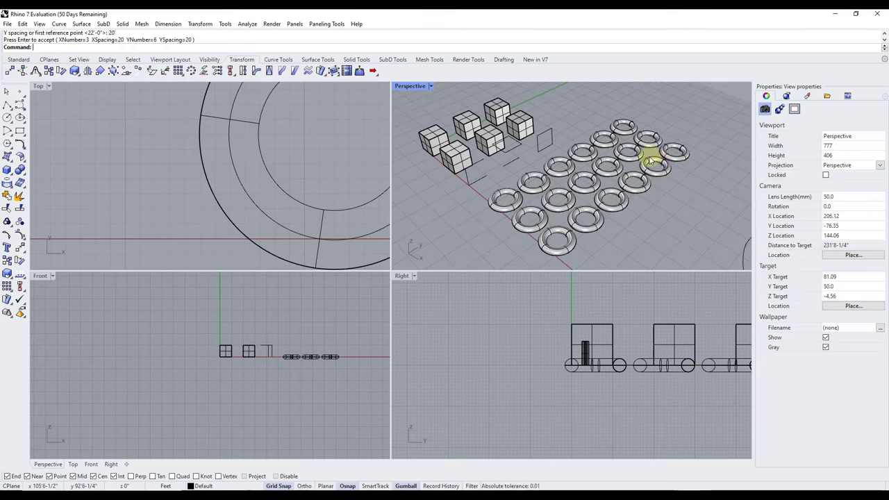
scroll(651, 161, "down", 4)
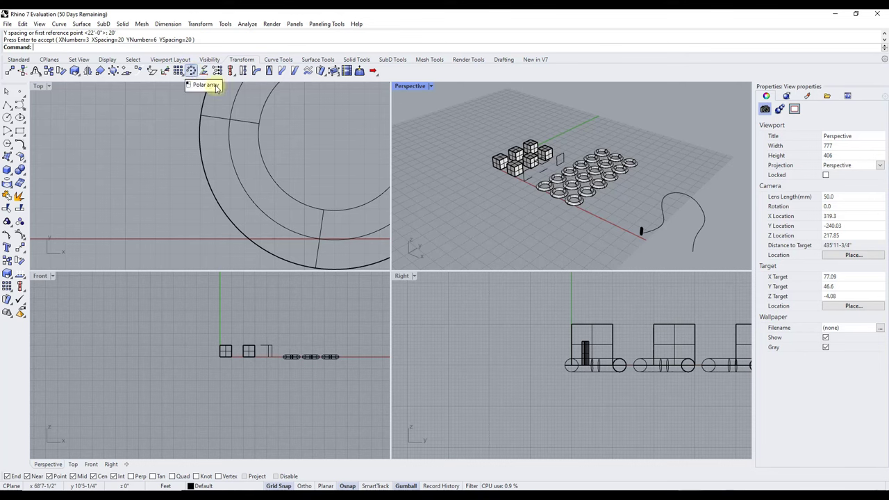
right_click_drag(572, 174, 535, 182, "shift")
left_click(7, 170)
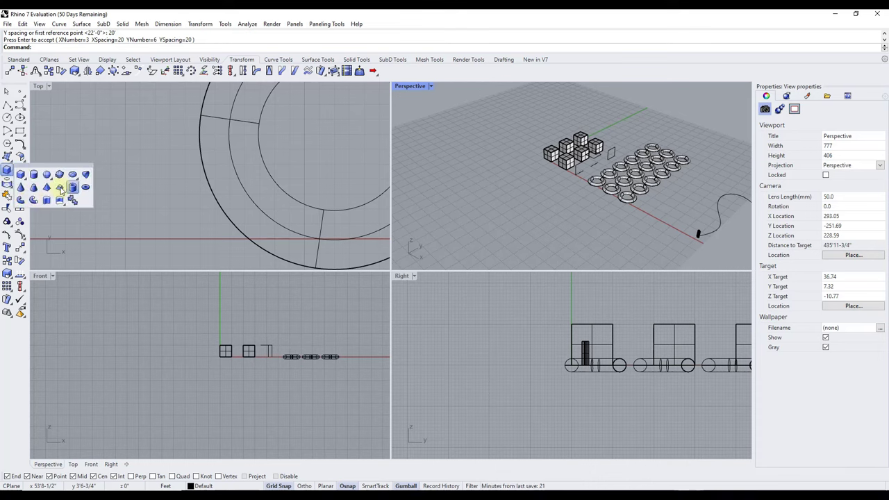
left_click(61, 188)
scroll(466, 184, "up", 2)
left_click(467, 187)
key("Return")
key("Return")
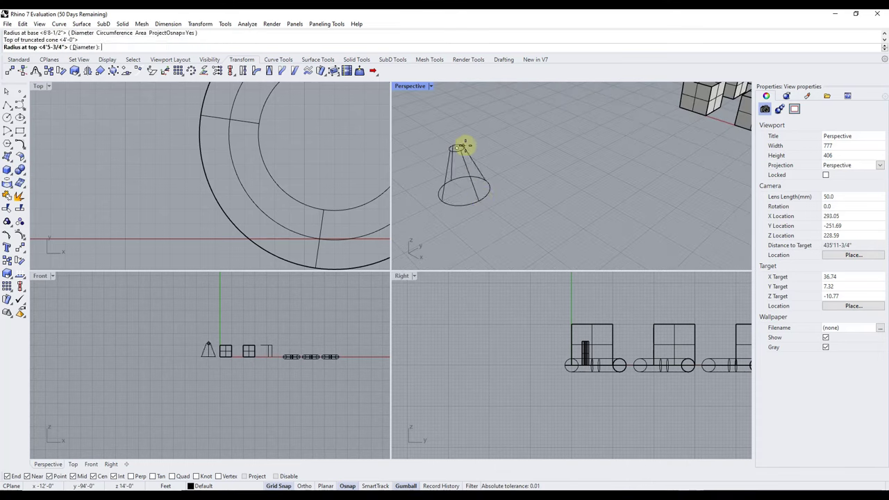
key("Return")
scroll(596, 164, "down", 2)
scroll(584, 140, "up", 2)
scroll(558, 190, "down", 1)
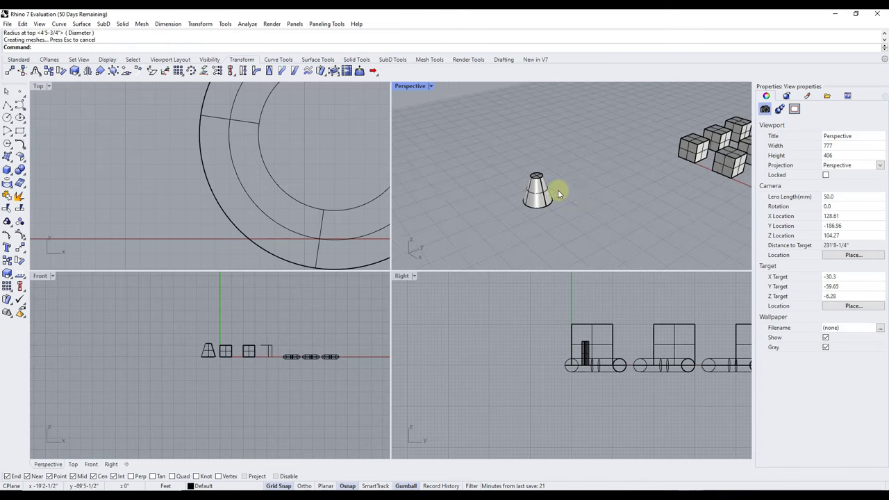
scroll(584, 190, "down", 3)
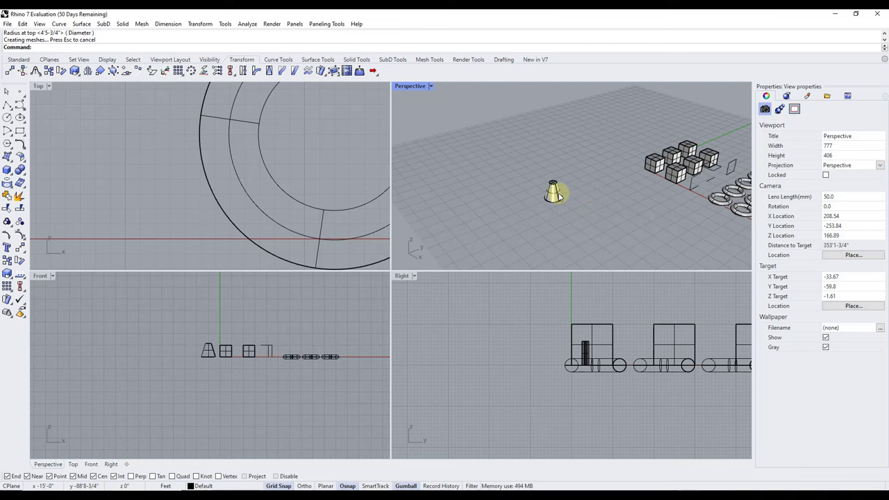
Start a polar array of the truncated cone, placing its center in the empty area beside it at about X 24', Y -96'
scroll(611, 173, "up", 2)
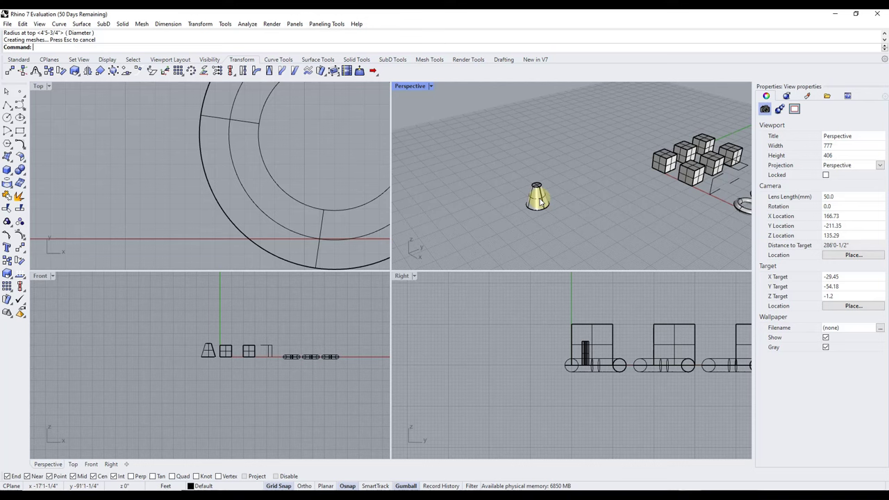
left_click(191, 75)
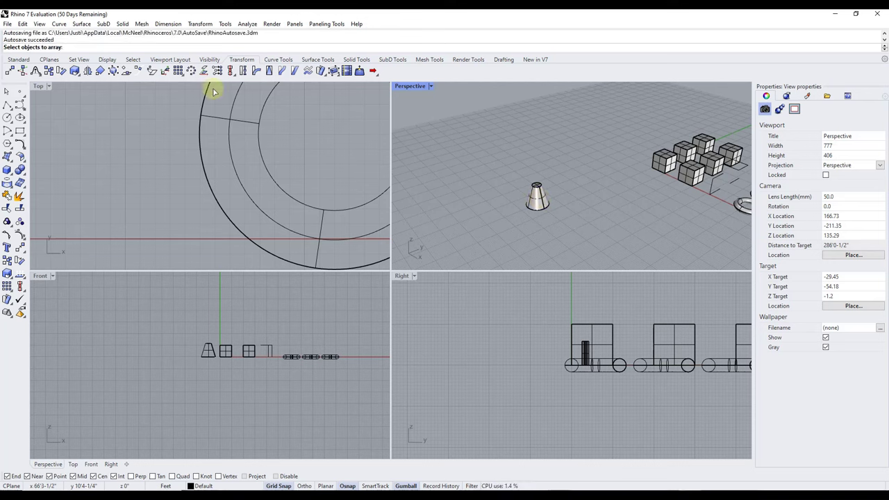
left_click(537, 197)
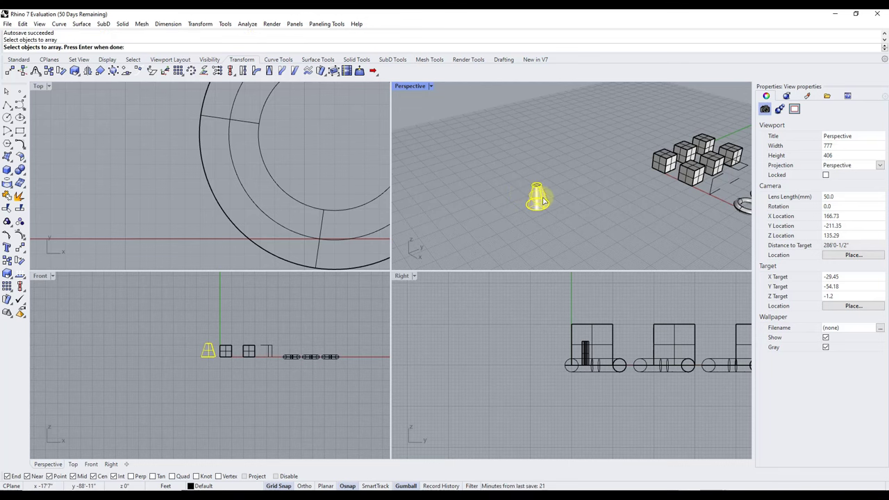
key("Return")
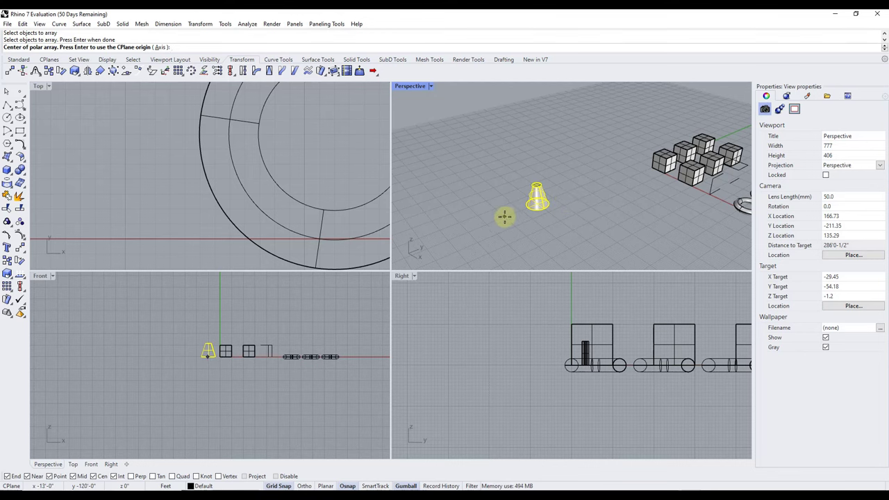
scroll(222, 174, "down", 6)
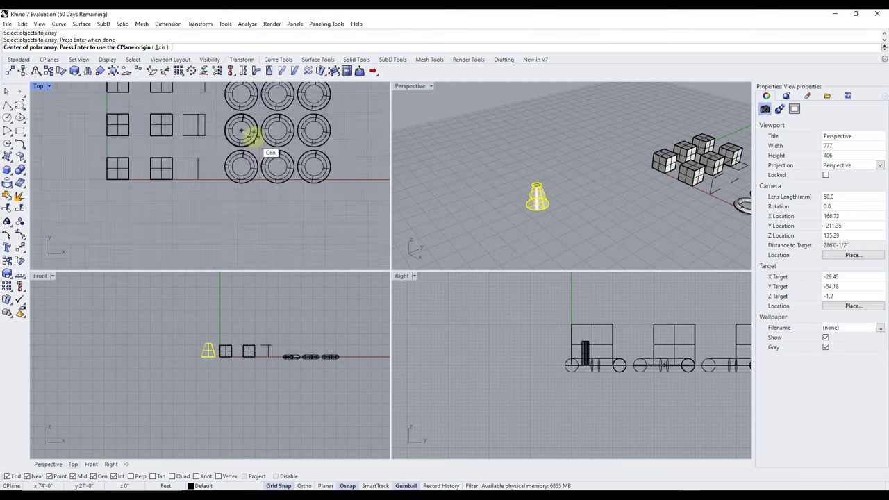
scroll(241, 130, "down", 2)
scroll(167, 243, "up", 5)
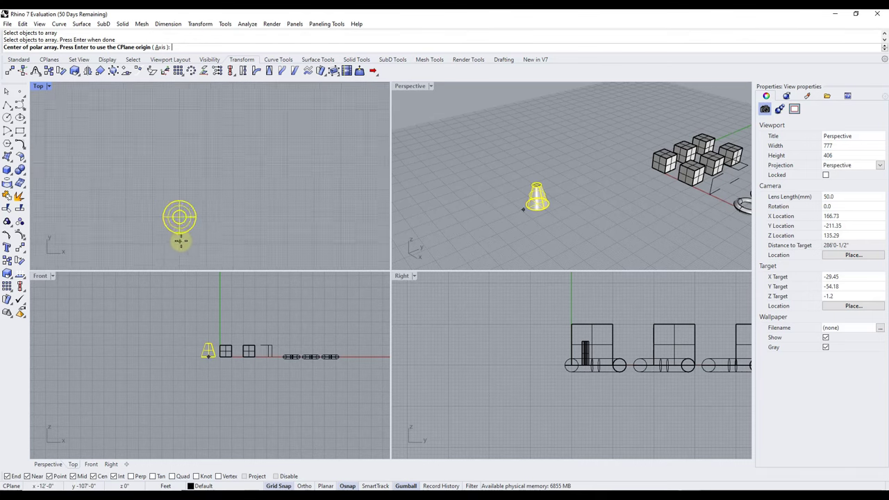
scroll(181, 241, "down", 3)
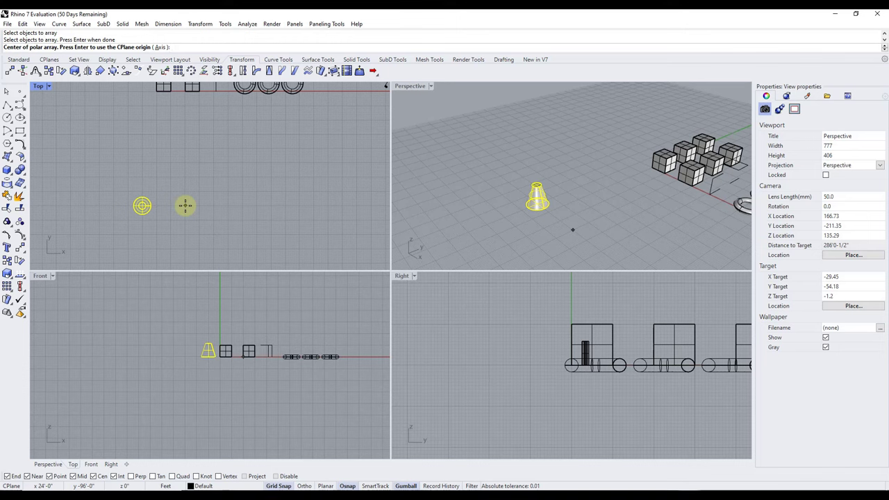
scroll(185, 205, "up", 3)
left_click(184, 206)
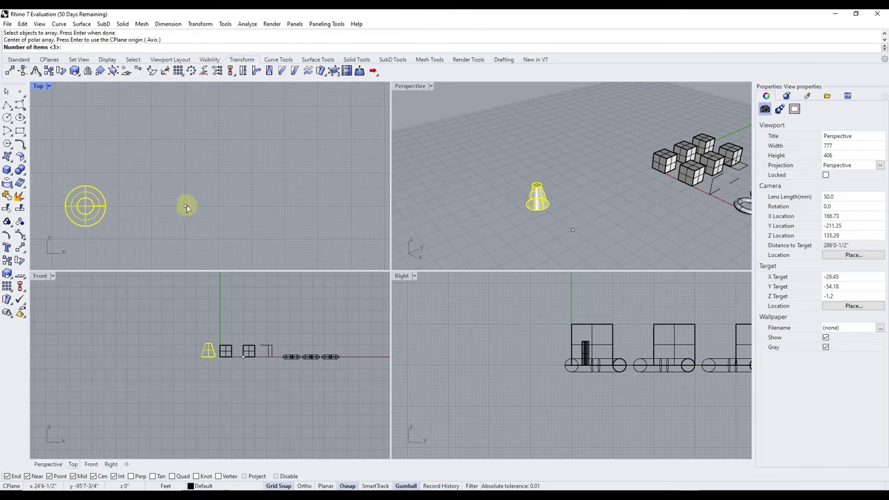
Set the polar array to 4 items with a 360-degree fill angle and inspect the preview in perspective
scroll(186, 207, "down", 5)
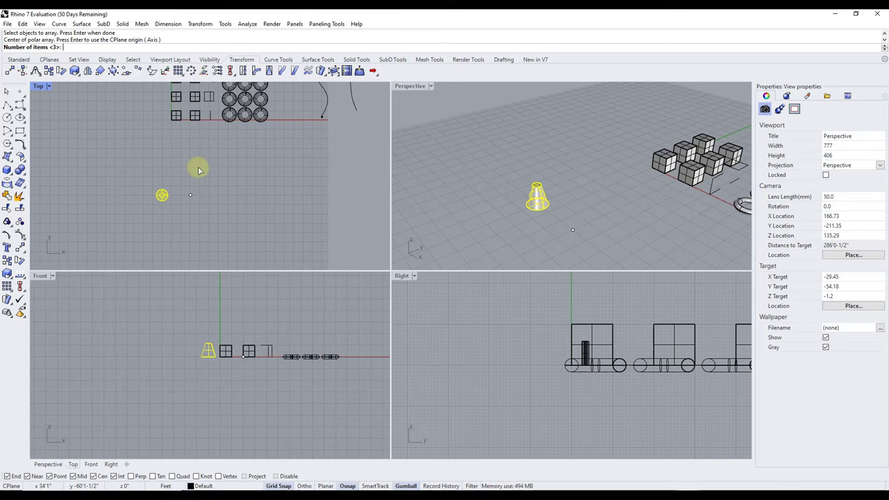
type("4")
key("Return")
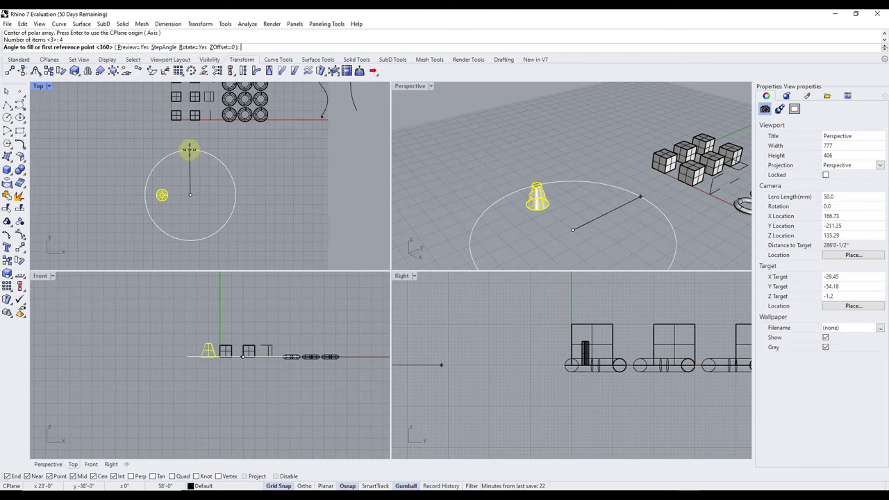
left_click(190, 148)
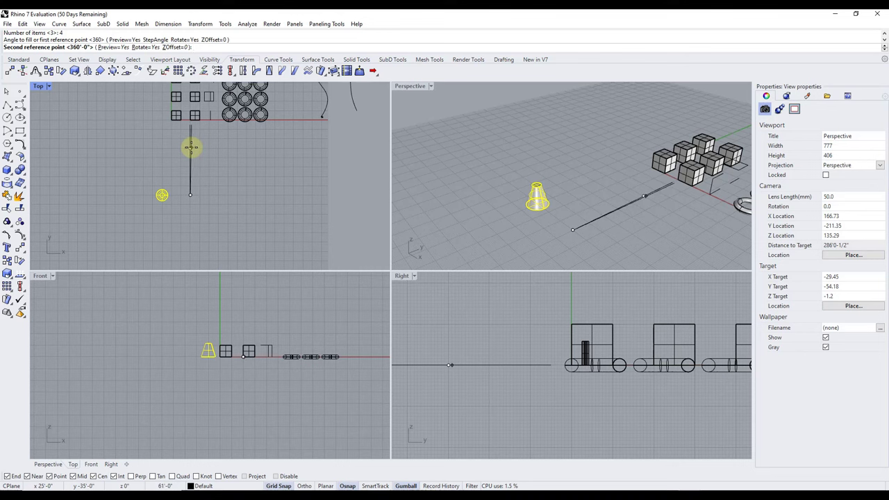
type("360")
key("Return")
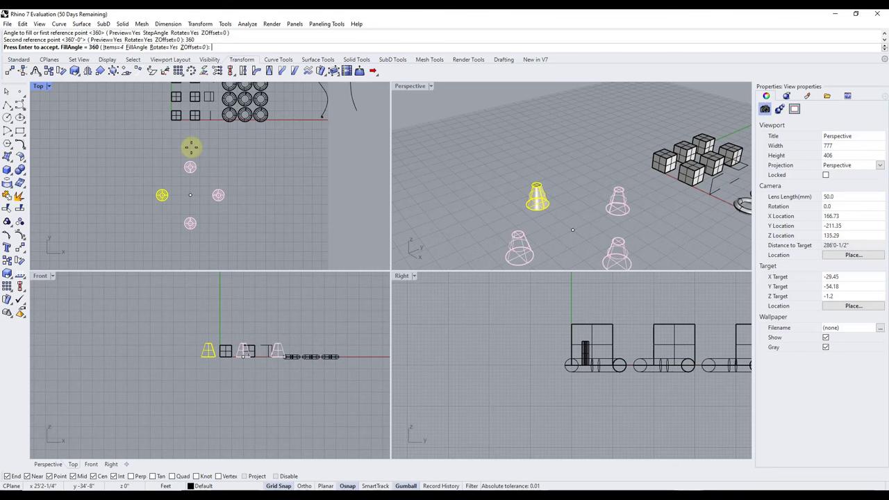
scroll(191, 207, "up", 2)
scroll(191, 207, "up", 1)
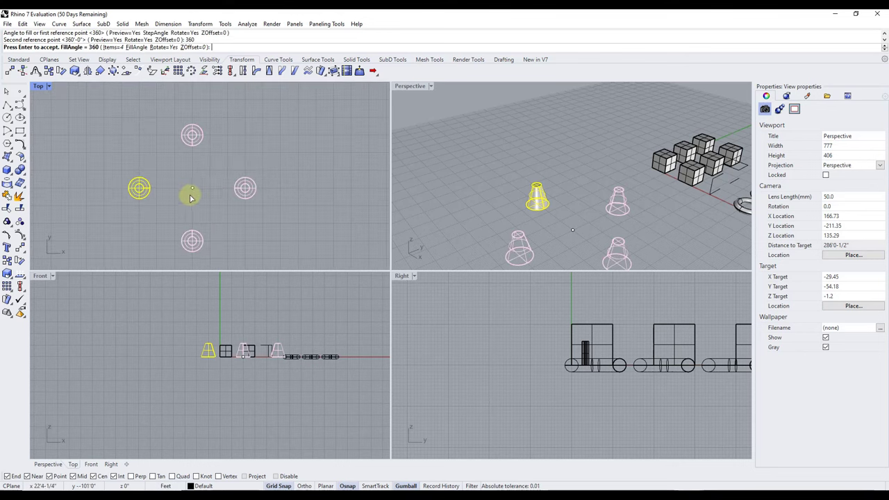
scroll(198, 146, "down", 1)
scroll(184, 207, "up", 1)
right_click_drag(528, 182, 502, 239)
scroll(501, 239, "up", 2)
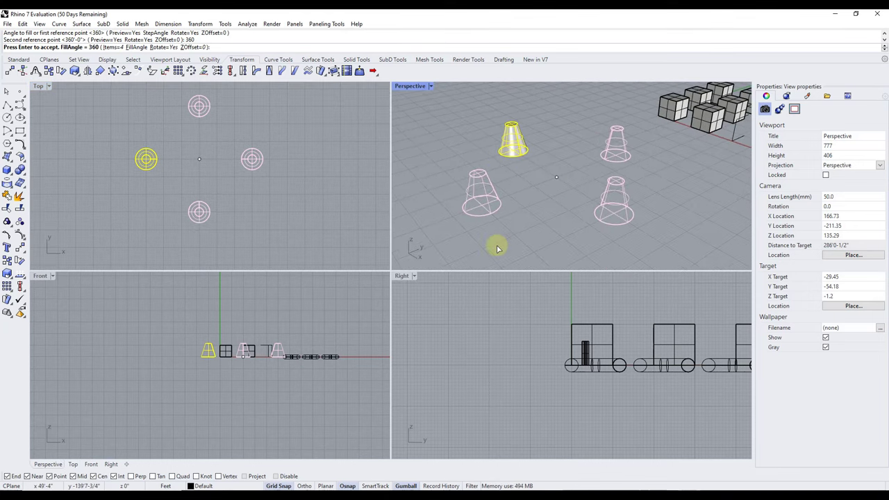
Change the previewed cone array to 7 items and pick reference points for a 270-degree fill angle
left_click(114, 47)
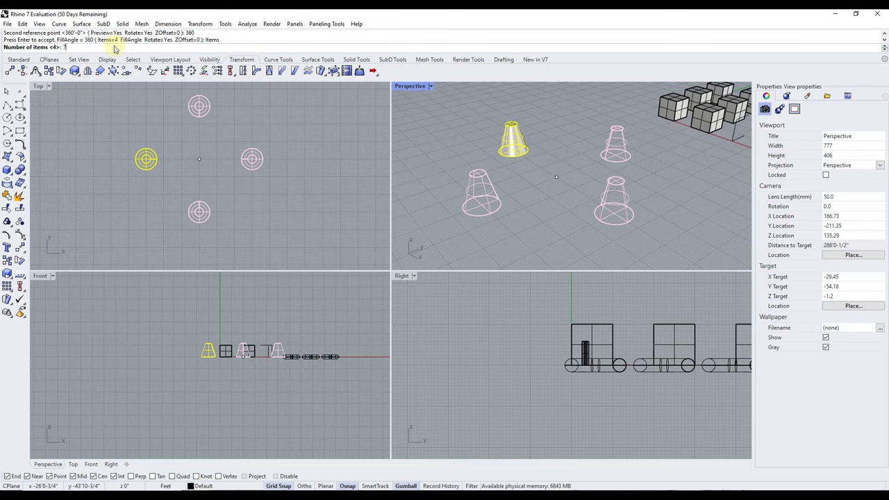
key("Return")
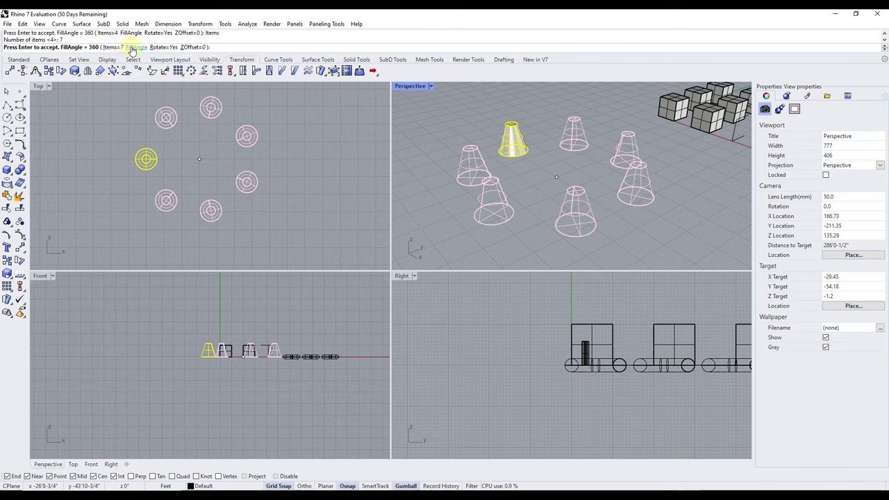
left_click(134, 48)
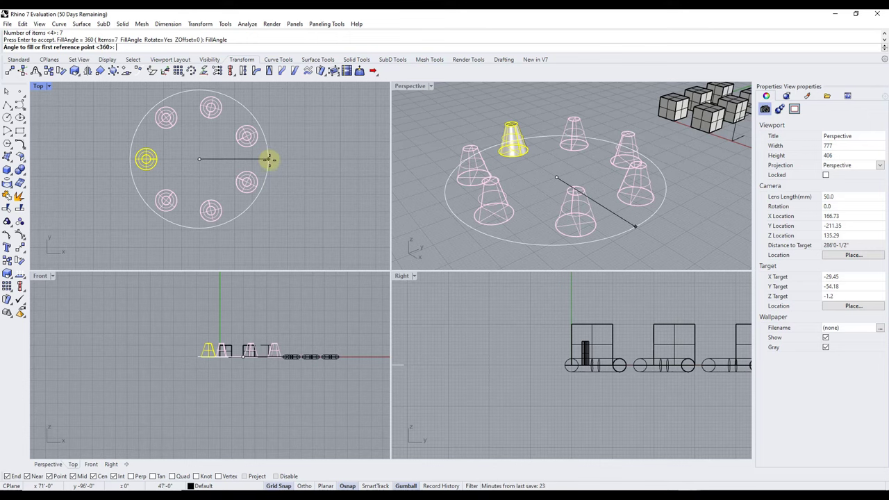
left_click(269, 160)
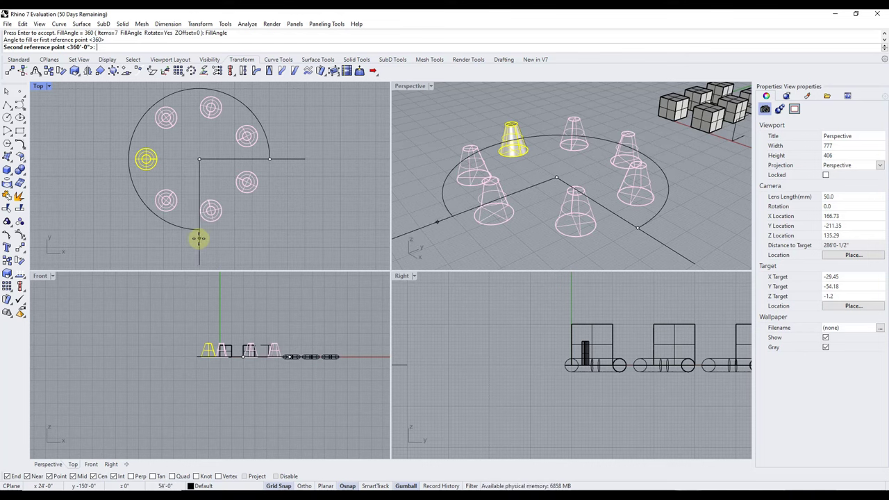
left_click(199, 239)
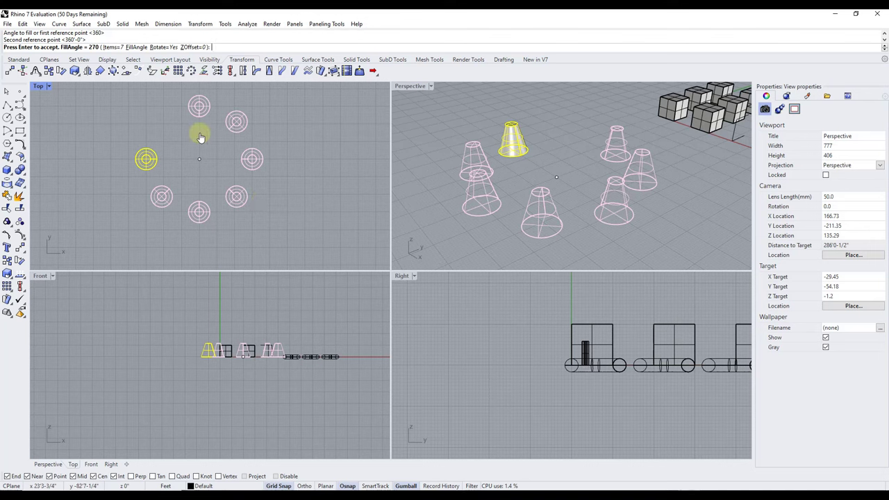
Toggle the array's Rotate option to compare the previews, leaving it set to No
left_click(164, 47)
left_click(164, 47)
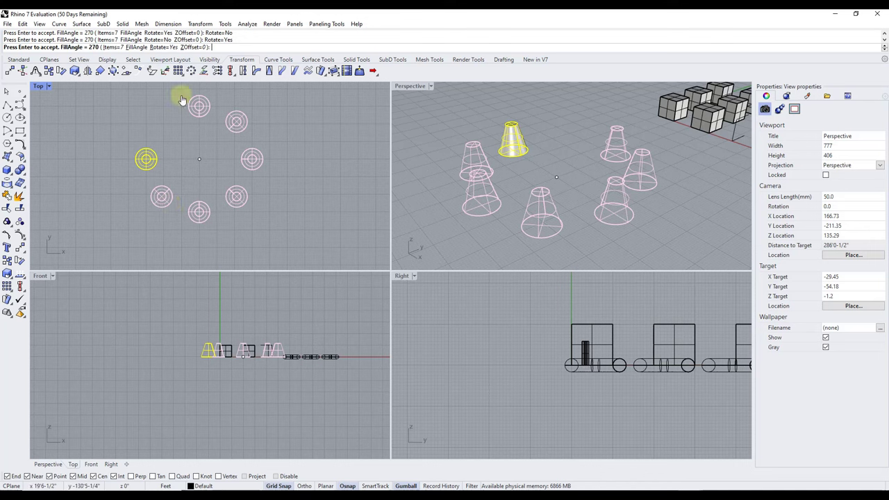
left_click(160, 48)
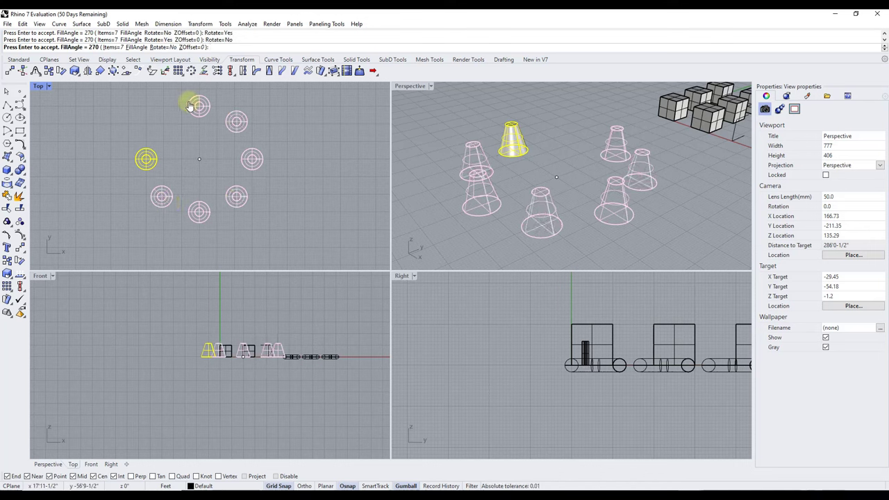
Pick a vertical Z offset of 31 feet between cone copies and inspect the rising array preview
left_click(190, 47)
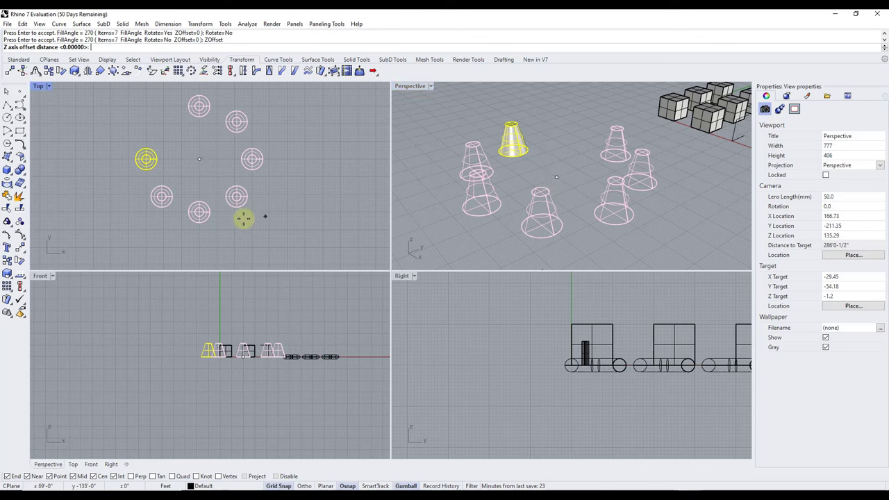
left_click(242, 356)
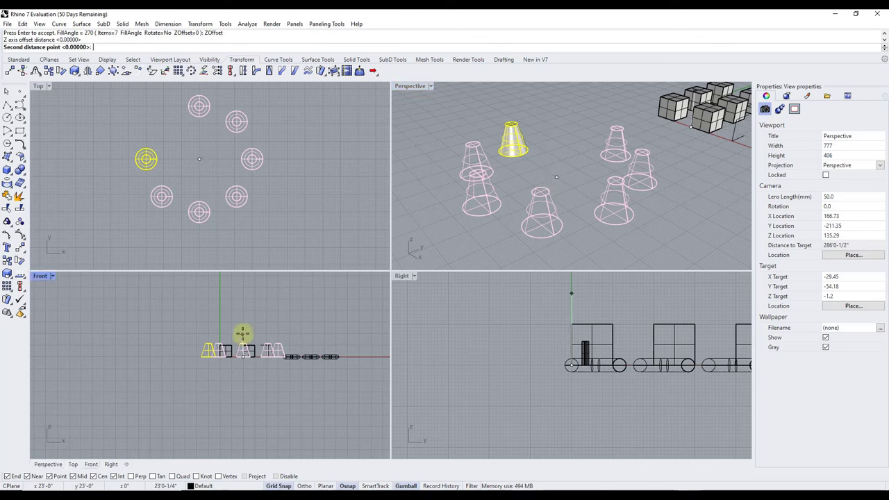
left_click(243, 326)
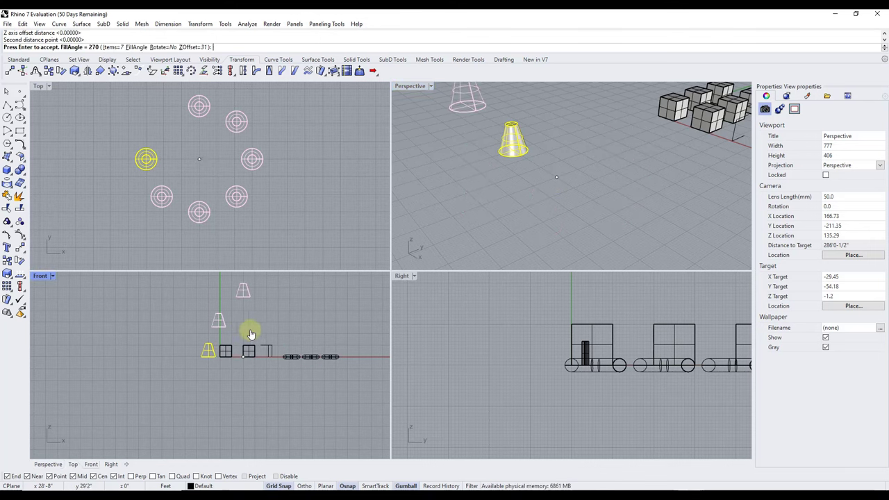
scroll(533, 162, "down", 5)
scroll(535, 146, "up", 3)
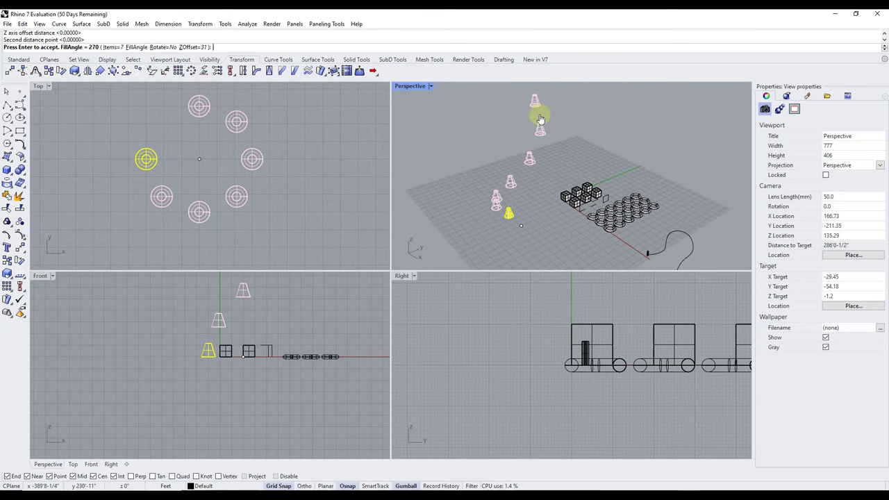
scroll(535, 116, "up", 2)
scroll(539, 116, "down", 2)
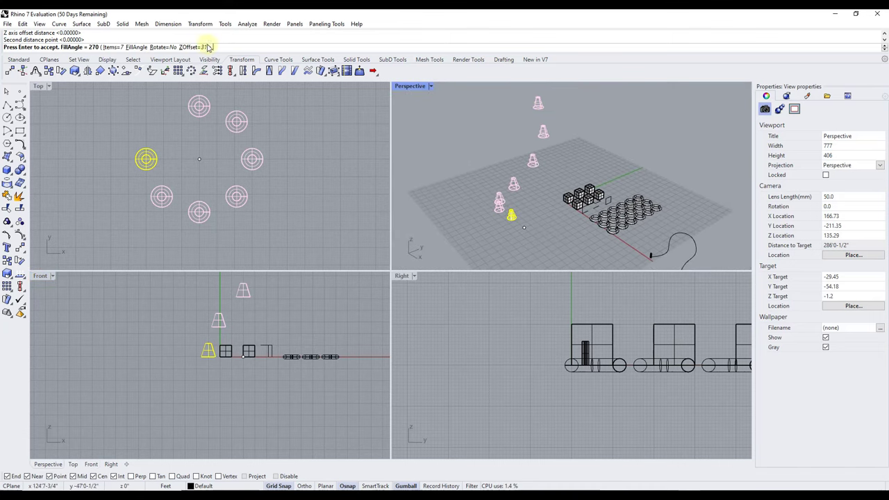
Set the polar array's Z offset to 2 feet
left_click(186, 47)
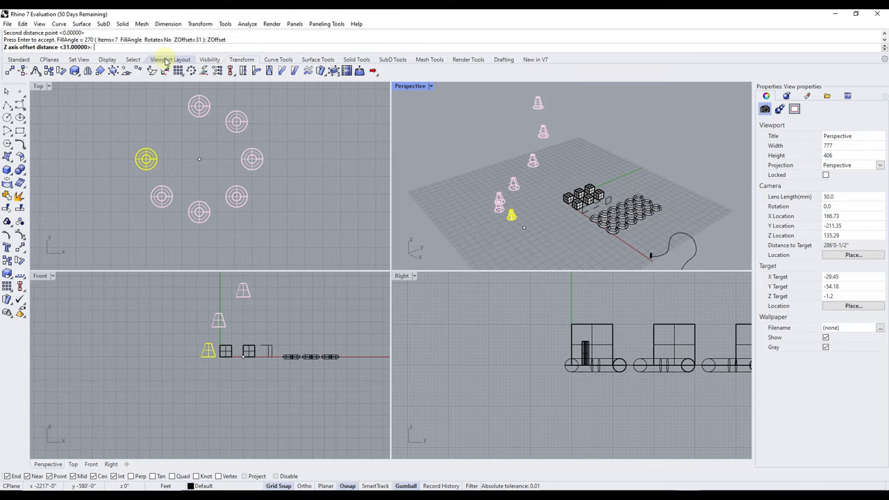
type("2")
key("Return")
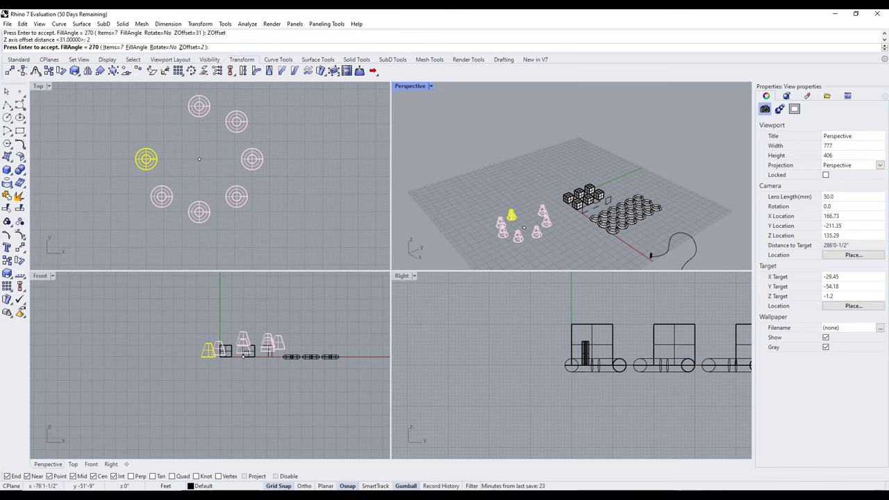
Set the cone array's Z offset to 5 feet, check the stepped preview and accept the polar array
left_click(191, 48)
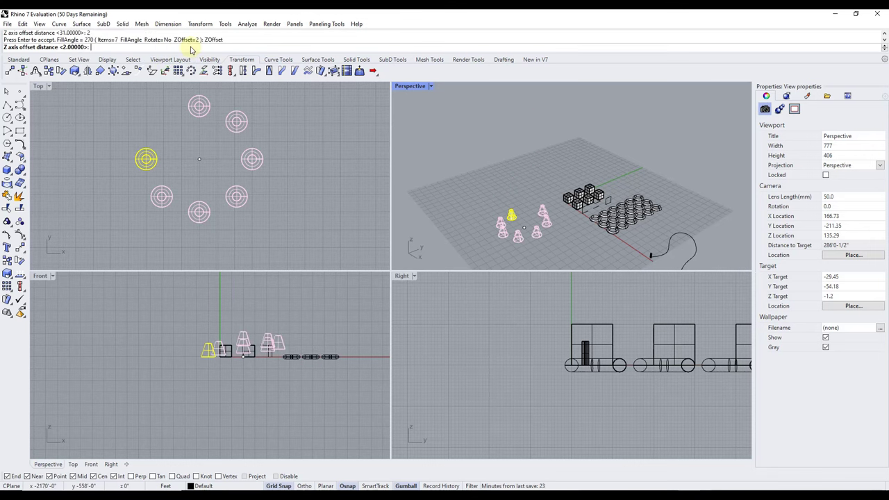
type("5")
key("Return")
scroll(518, 236, "up", 2)
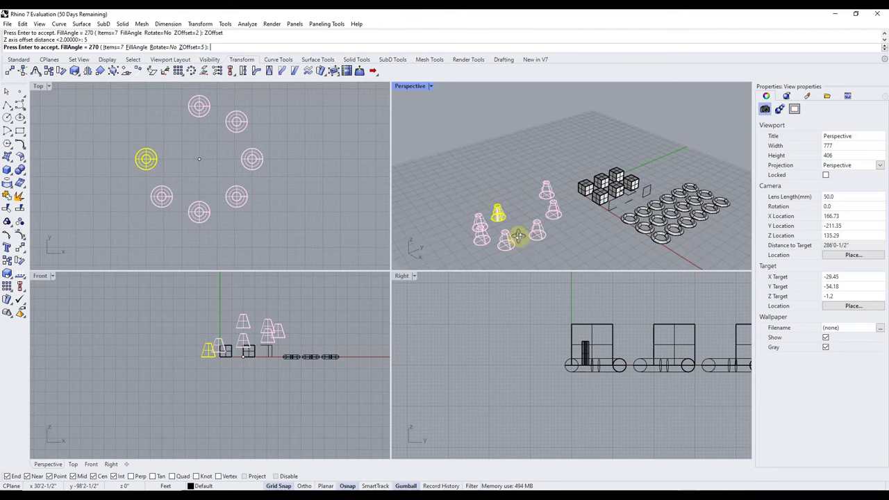
right_click_drag(517, 236, 514, 209)
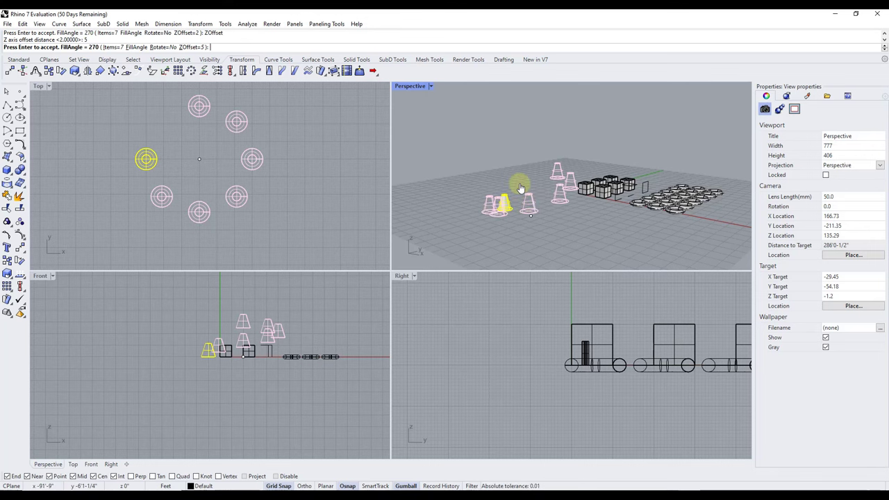
key("Return")
Start an Array Along Curve of the thin upright post, using the winding curve at its base as the path
mouse_move(521, 183)
right_mouse_down()
mouse_move(512, 236)
mouse_move(509, 197)
right_mouse_up()
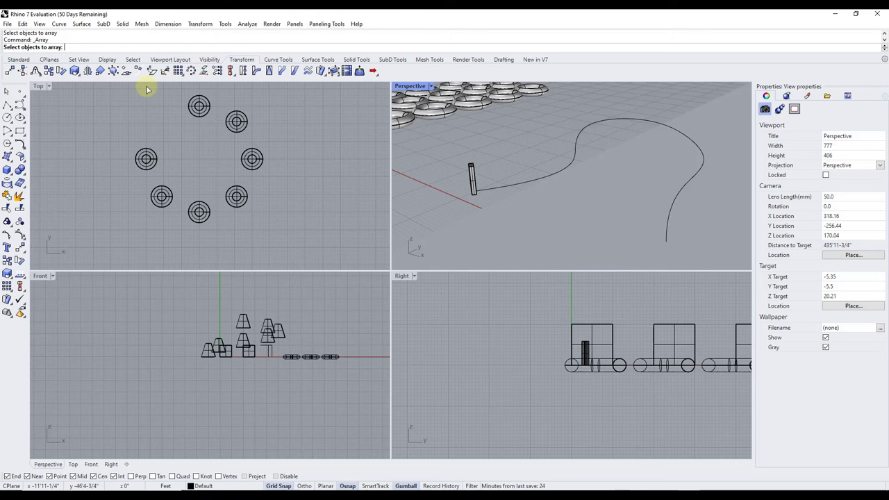
left_click(182, 77)
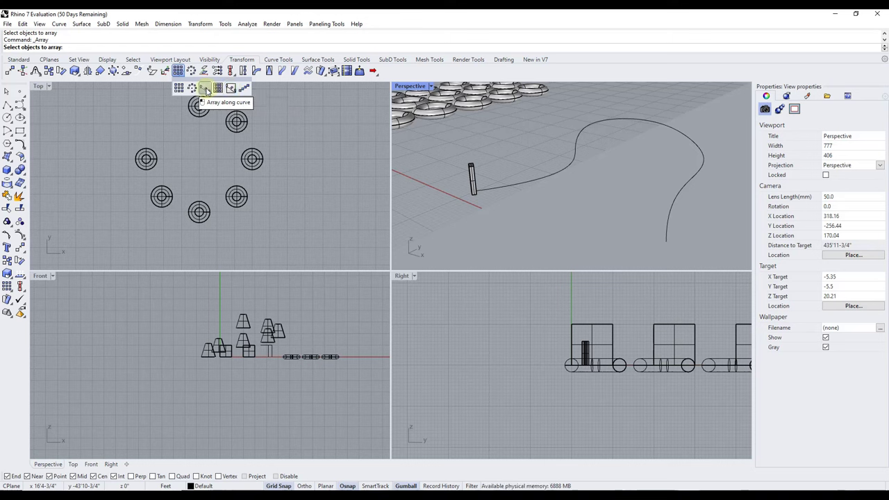
left_click(205, 88)
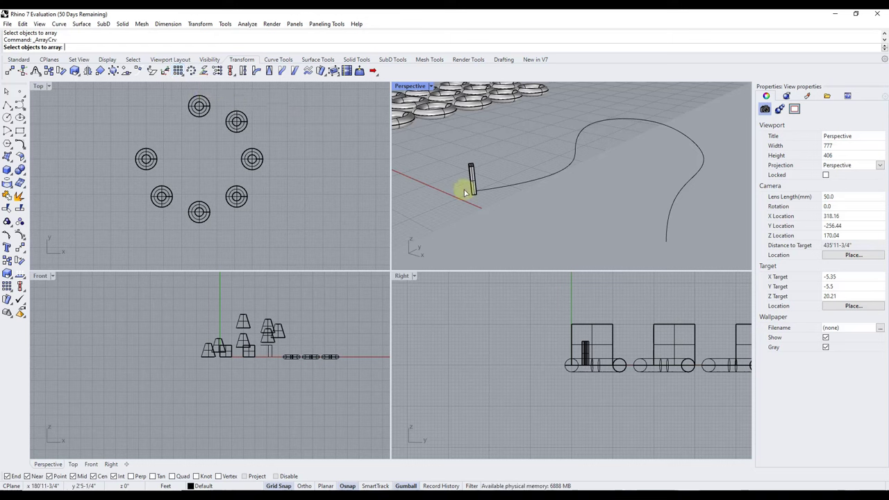
scroll(526, 205, "up", 5)
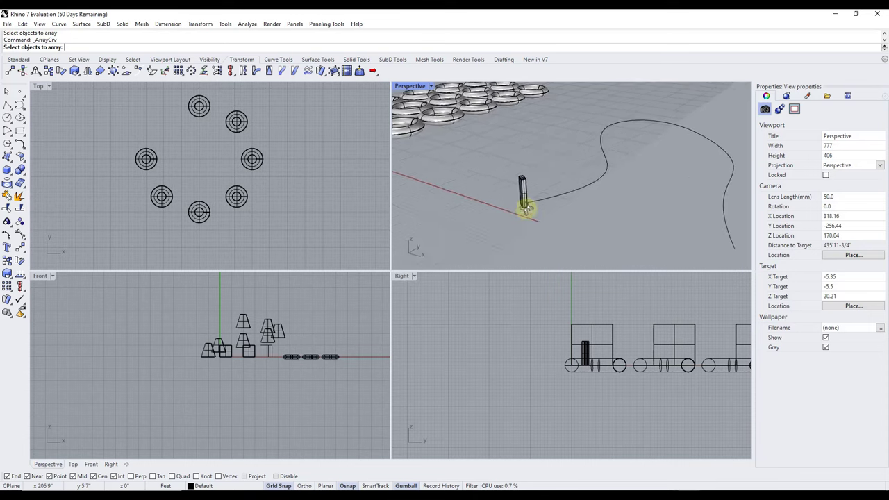
scroll(649, 204, "down", 5)
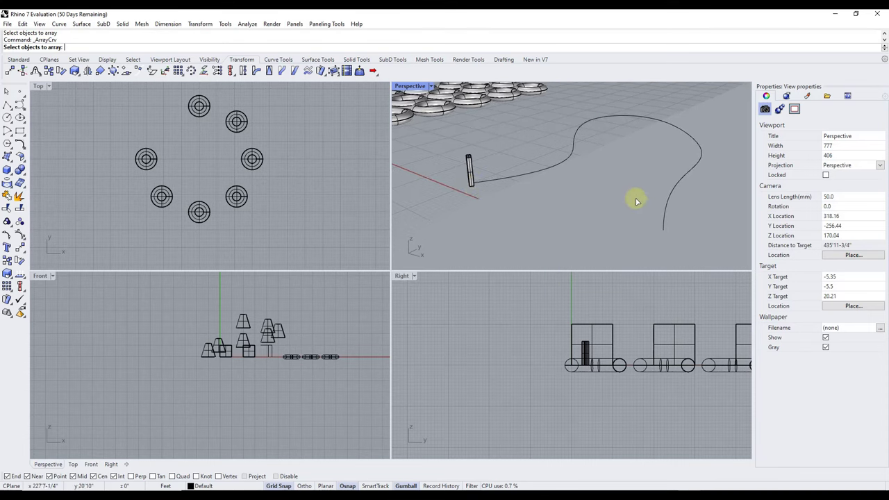
left_click(470, 170)
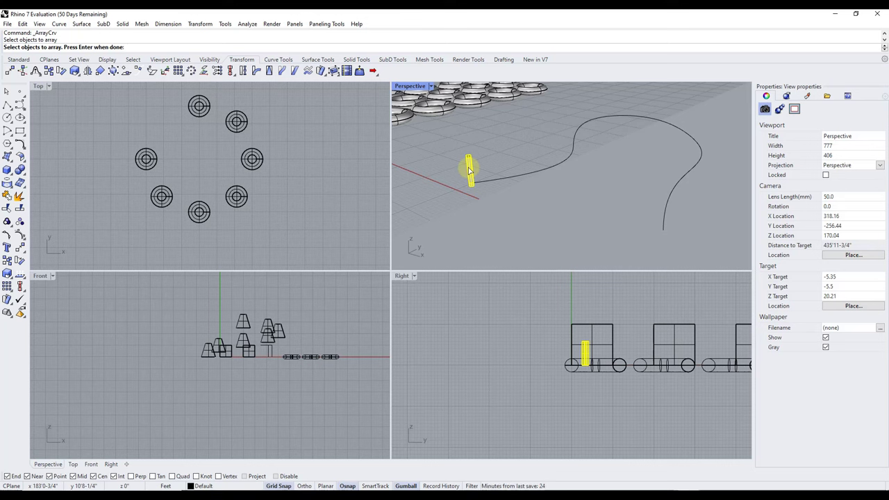
key("Return")
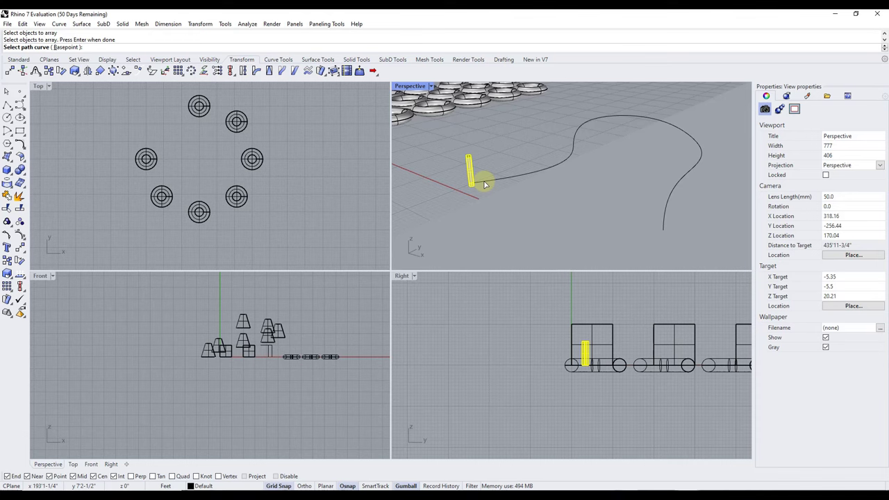
left_click(485, 184)
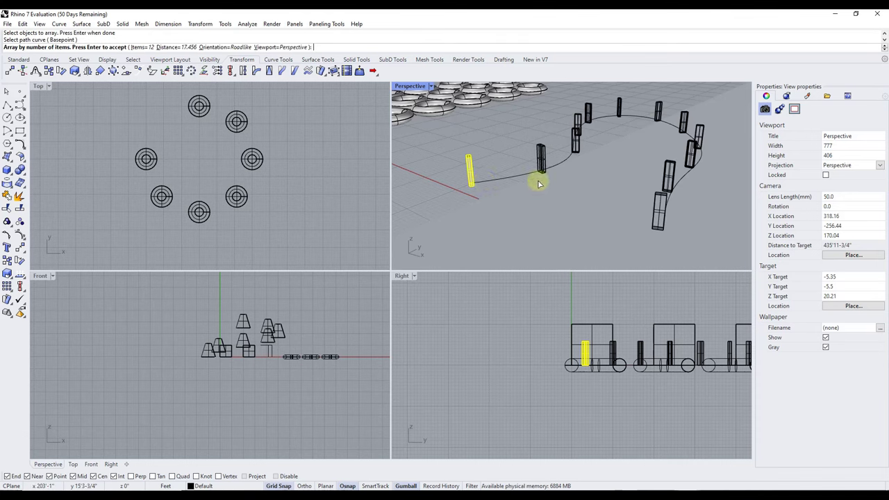
Set the number of items in the along-curve post array to 24
scroll(603, 173, "up", 2)
scroll(640, 159, "down", 2)
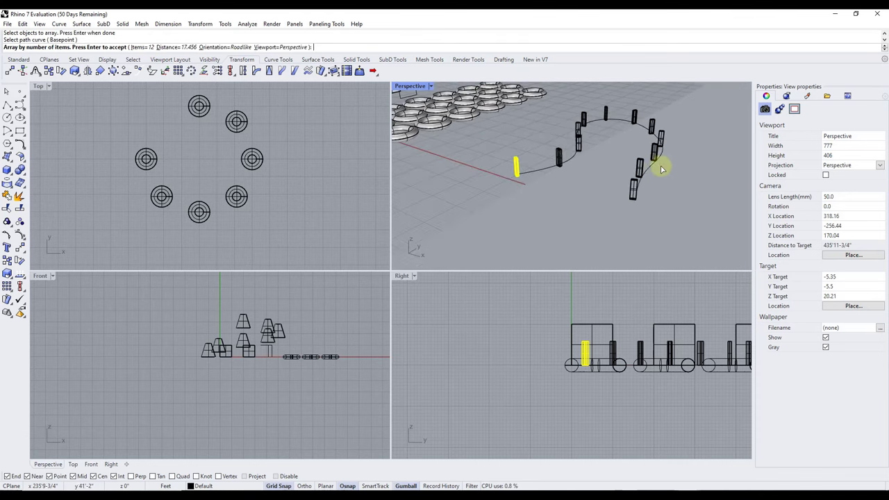
scroll(649, 166, "up", 2)
scroll(631, 143, "down", 2)
scroll(633, 145, "up", 2)
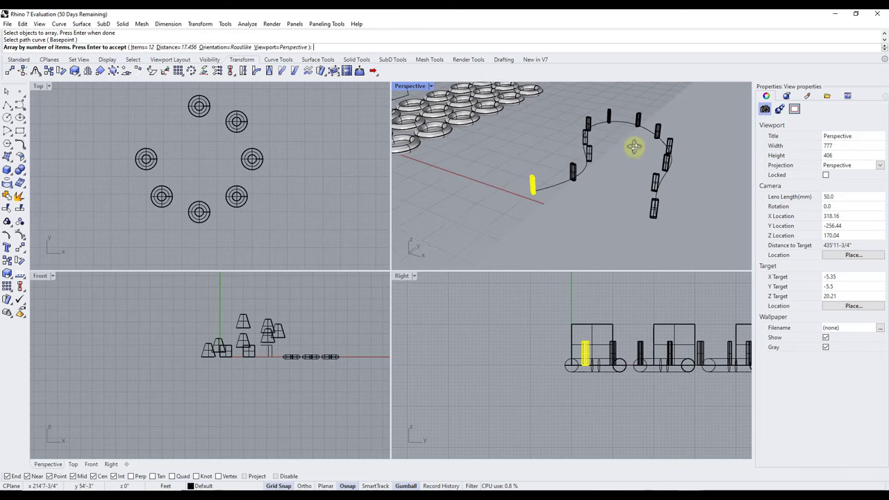
scroll(664, 142, "up", 1)
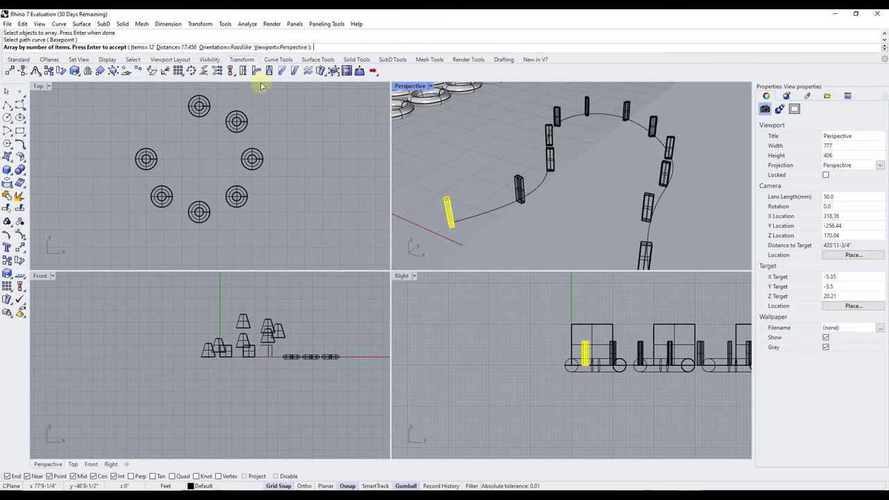
left_click(139, 47)
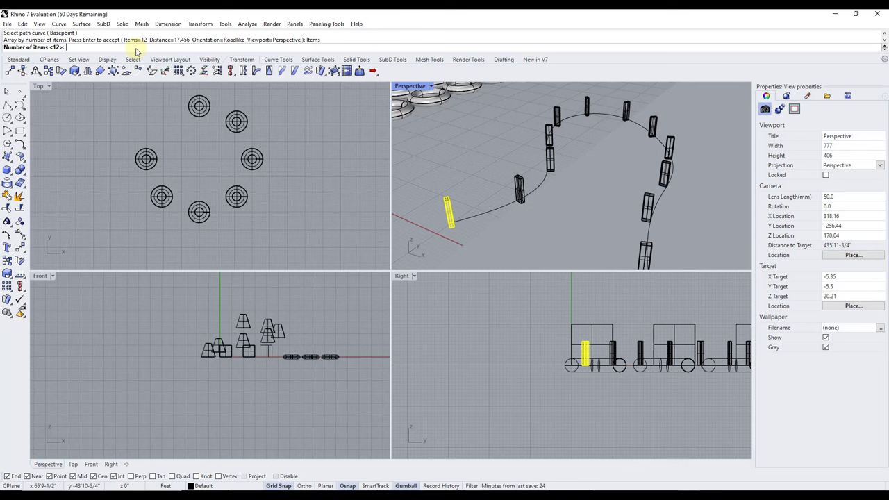
type("24")
key("Return")
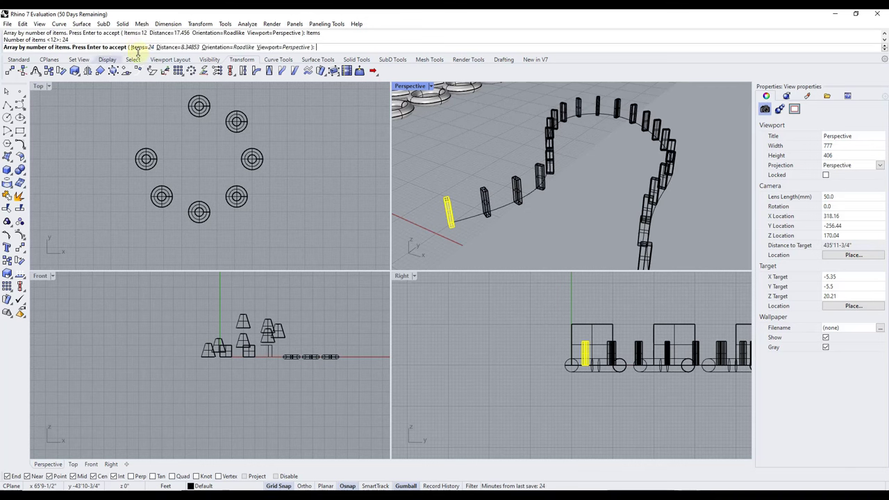
Set the distance between the arrayed posts along the curve to 12 feet
left_click(177, 48)
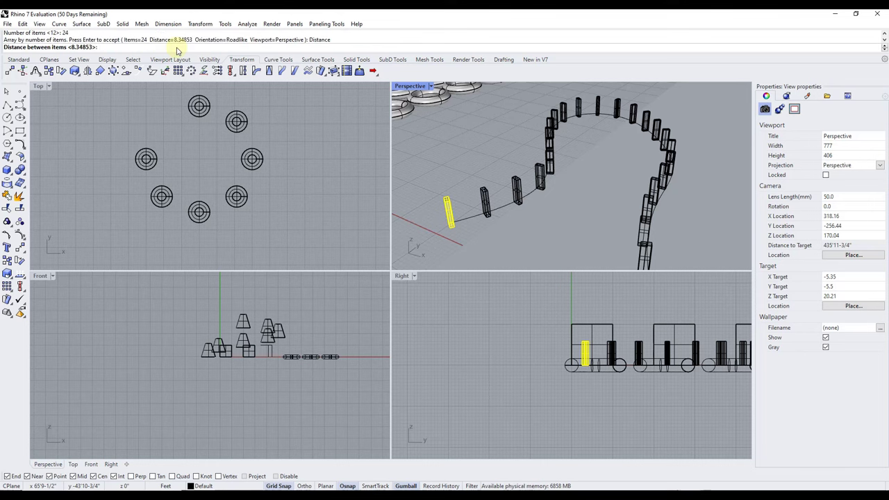
type("12")
key("Return")
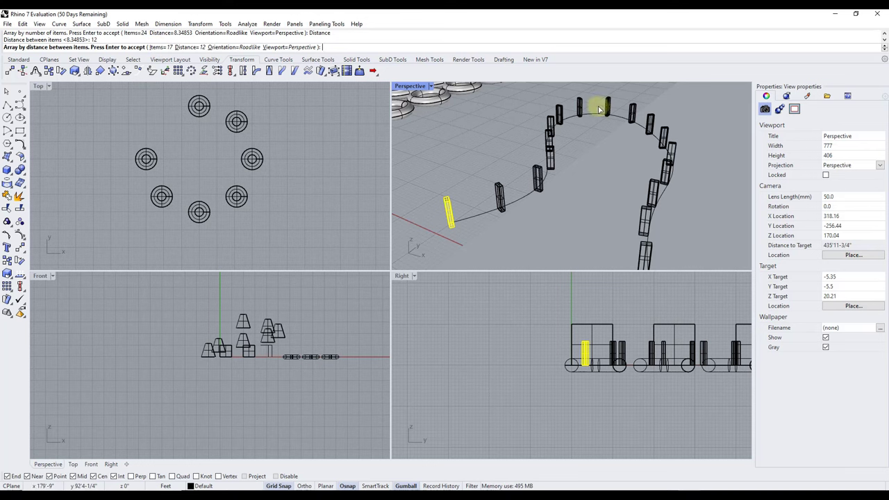
right_click_drag(681, 148, 667, 182)
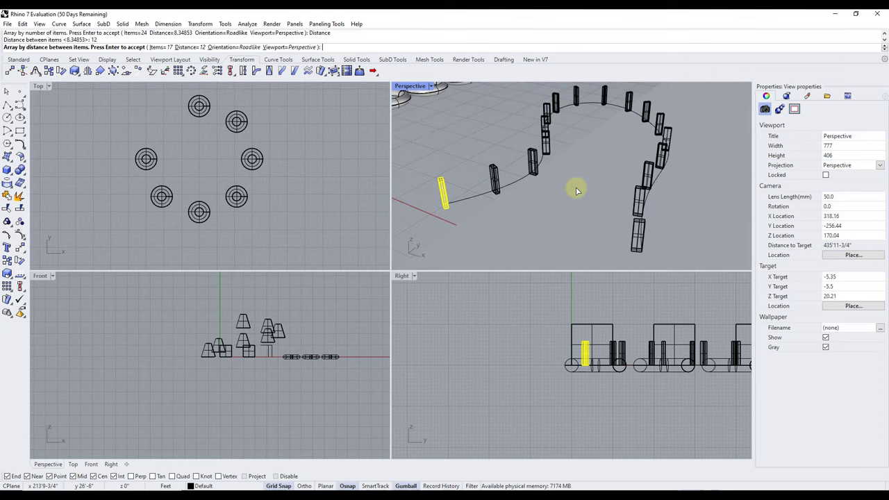
right_click_drag(577, 191, 606, 136)
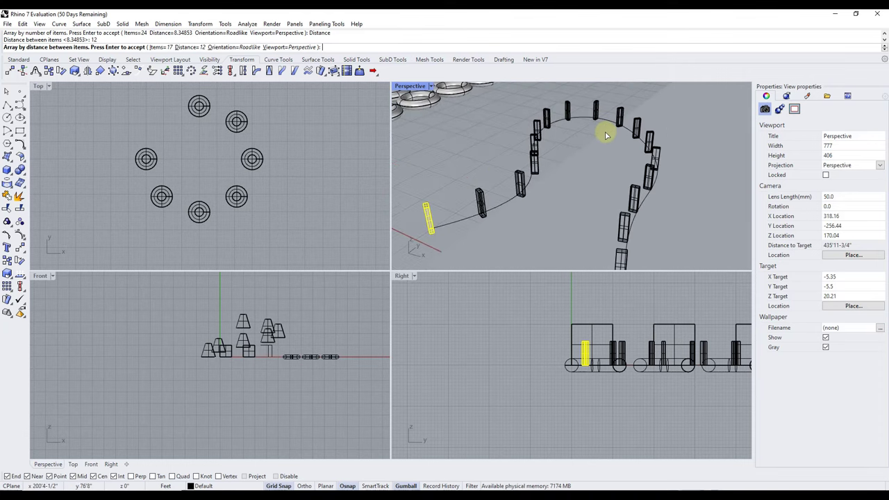
scroll(606, 143, "down", 3)
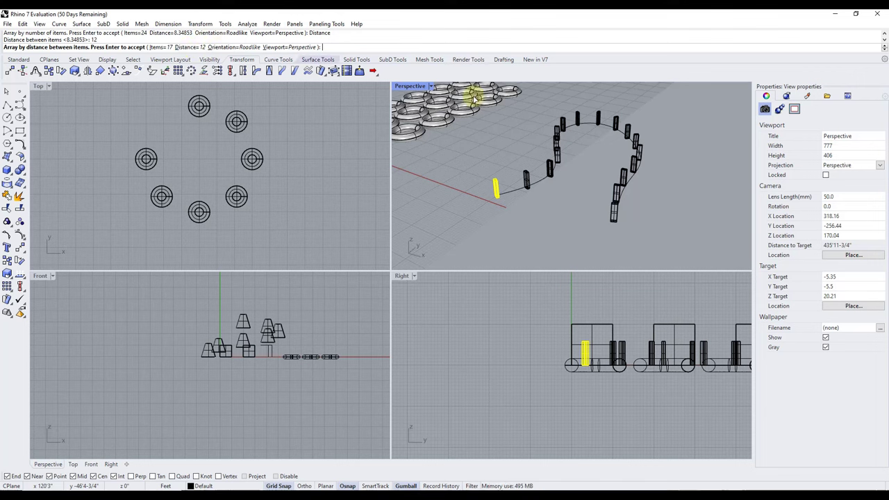
Set the post array's orientation to NoRotation and inspect how the posts sit along the curve
right_click_drag(630, 208, 554, 139)
scroll(265, 304, "down", 5)
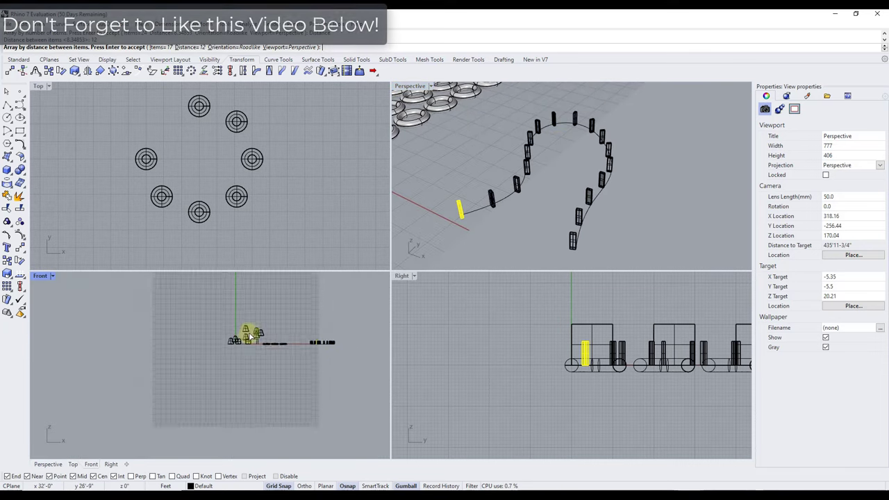
scroll(208, 174, "down", 3)
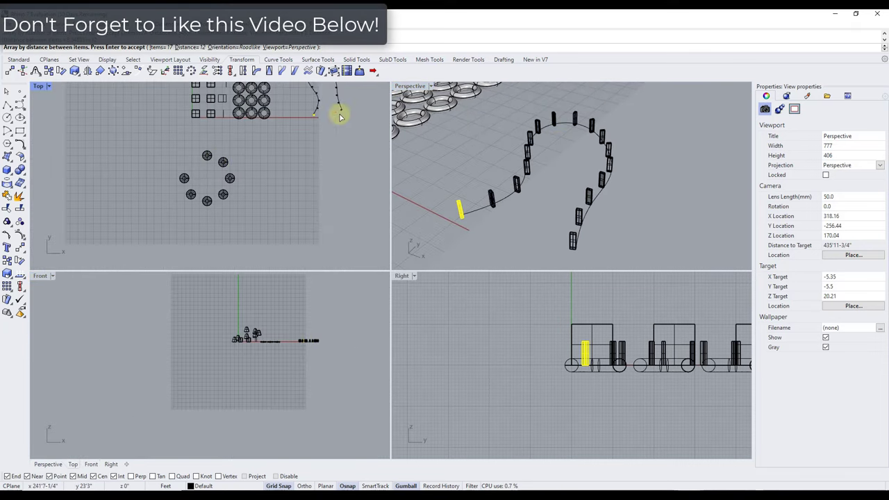
scroll(308, 139, "up", 6)
scroll(254, 139, "down", 2)
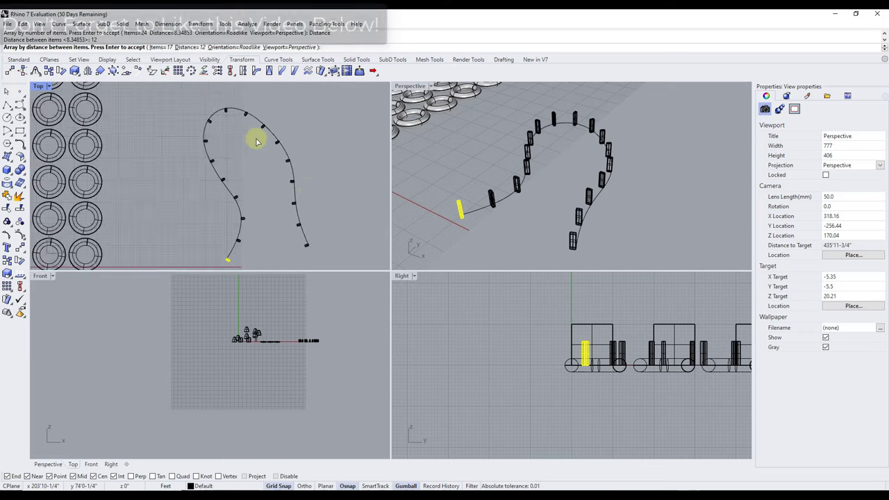
scroll(294, 188, "up", 2)
left_click(229, 47)
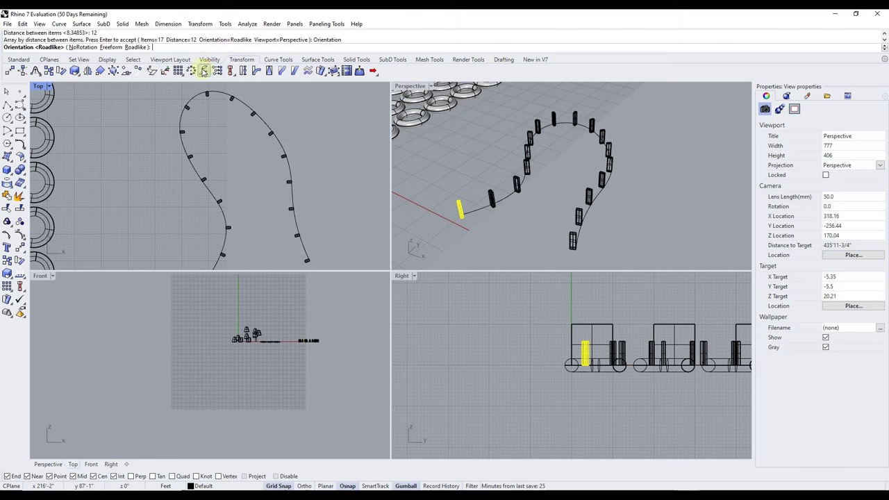
scroll(207, 193, "up", 3)
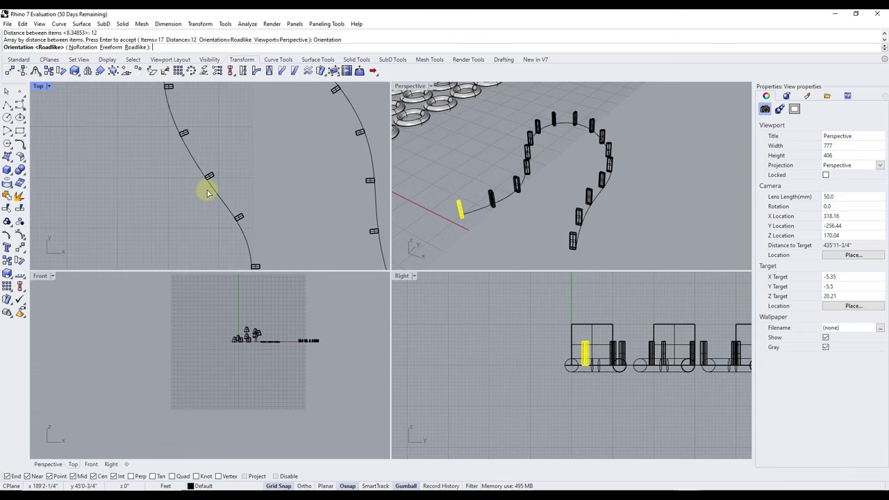
left_click(82, 47)
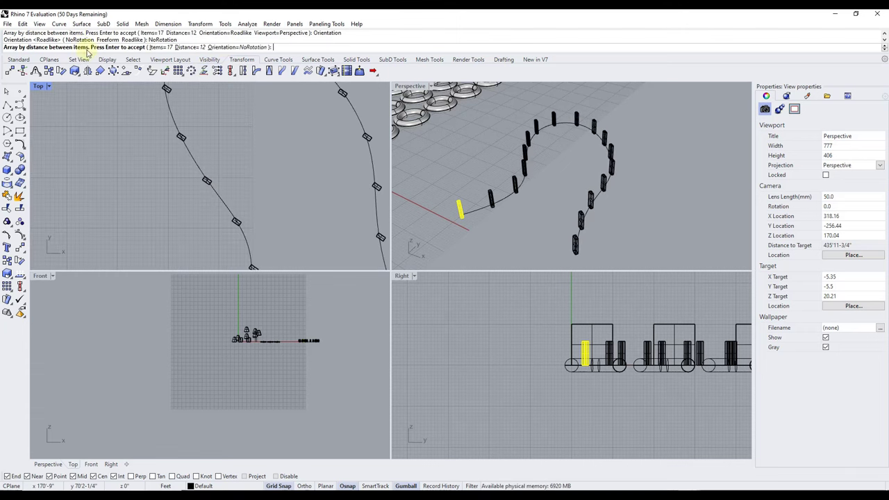
scroll(497, 196, "up", 4)
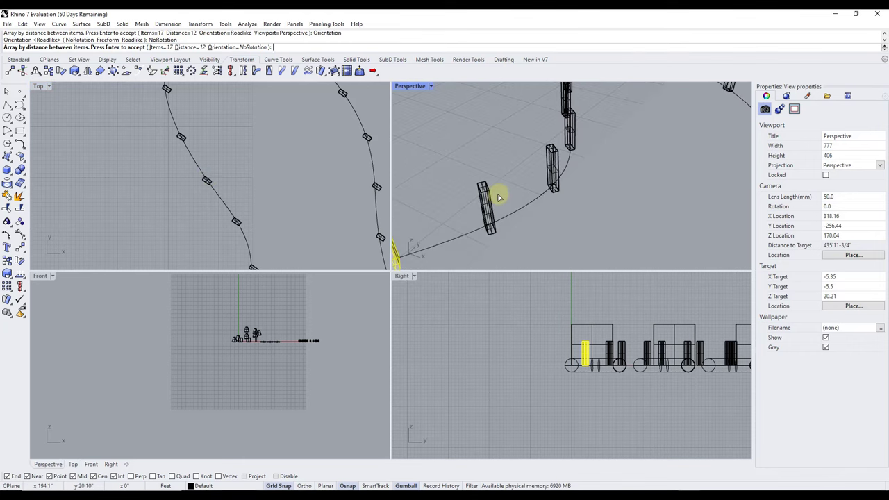
scroll(502, 200, "down", 5)
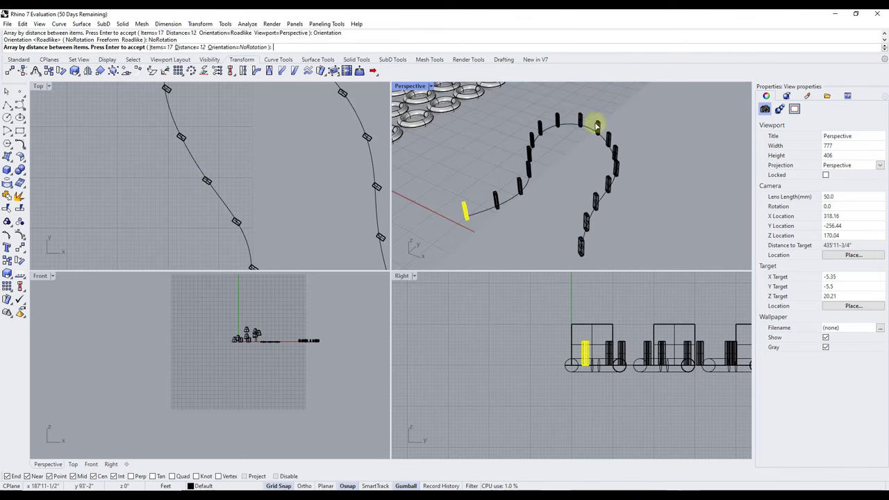
Compare the Roadlike and Freeform orientations, leave the posts on Freeform and accept the along-curve array
left_click(138, 47)
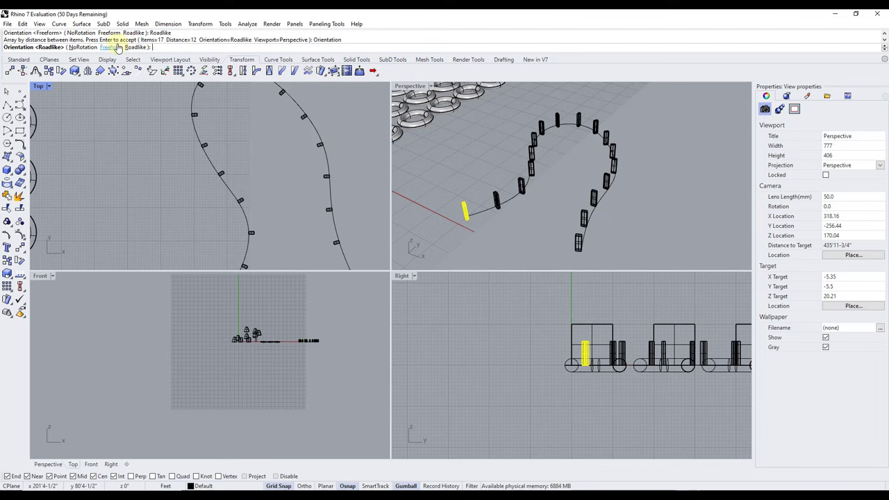
left_click(111, 47)
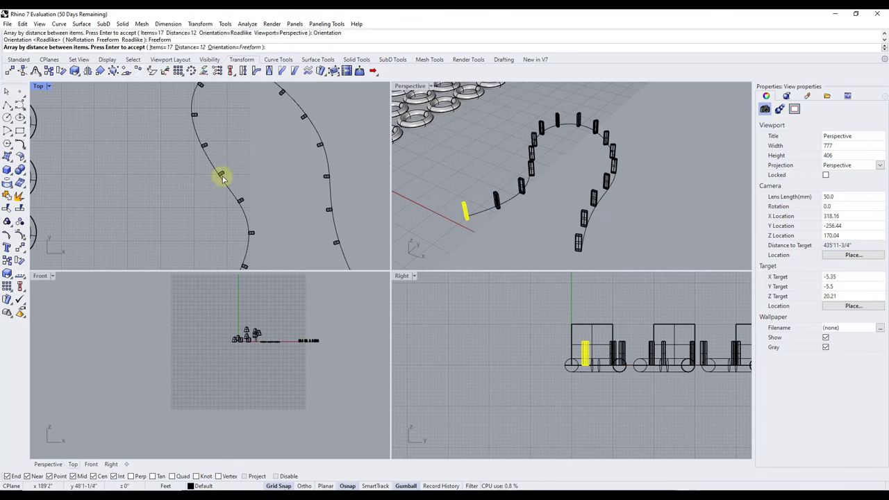
scroll(226, 186, "down", 1)
scroll(226, 186, "up", 5)
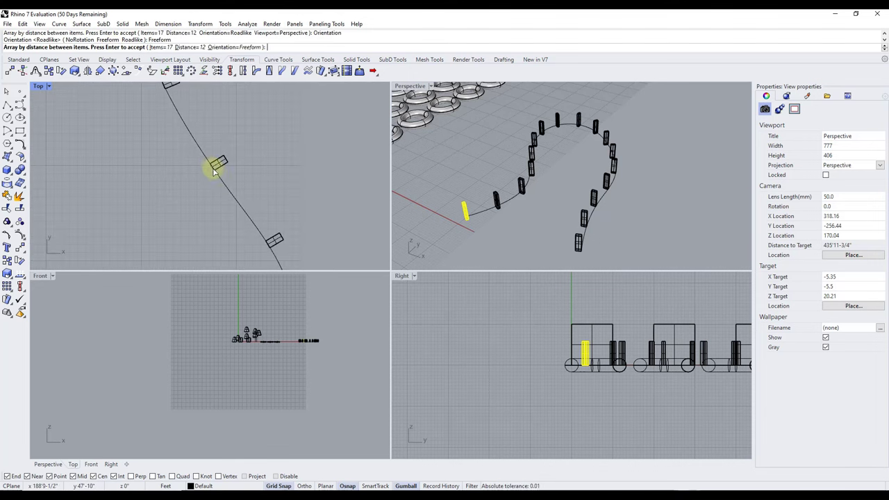
scroll(232, 182, "down", 5)
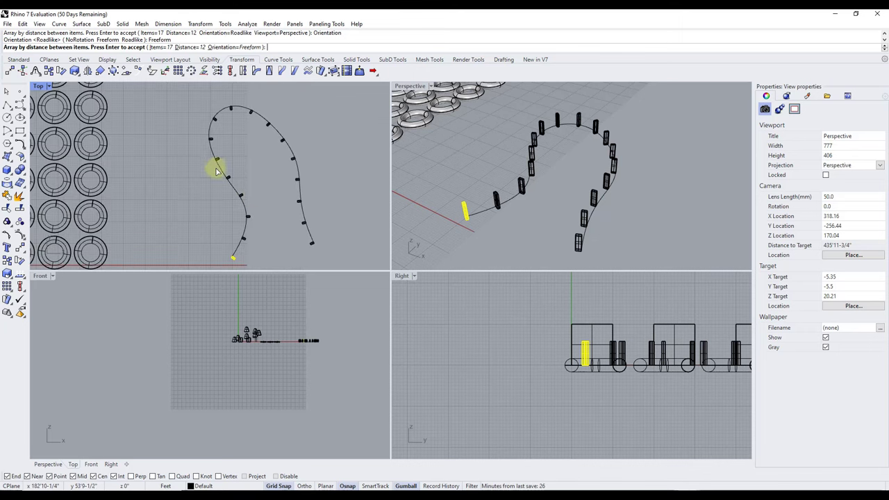
scroll(217, 169, "up", 3)
scroll(236, 193, "up", 3)
scroll(224, 183, "down", 5)
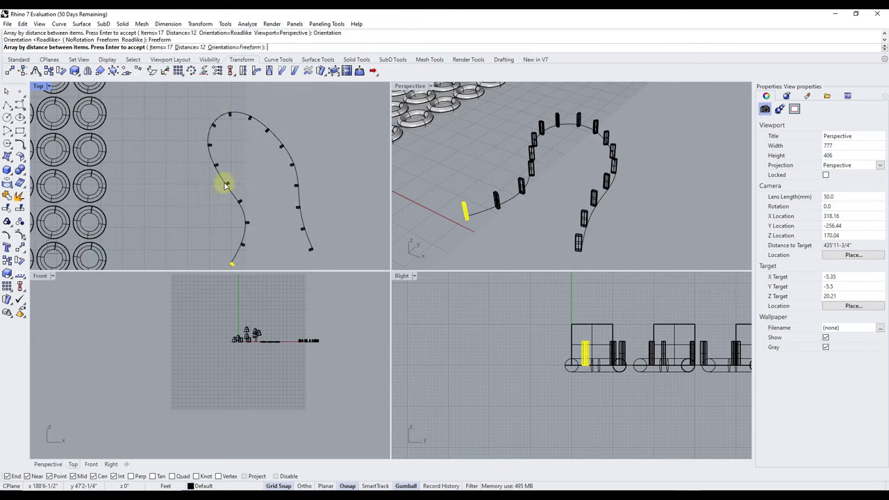
scroll(219, 122, "up", 3)
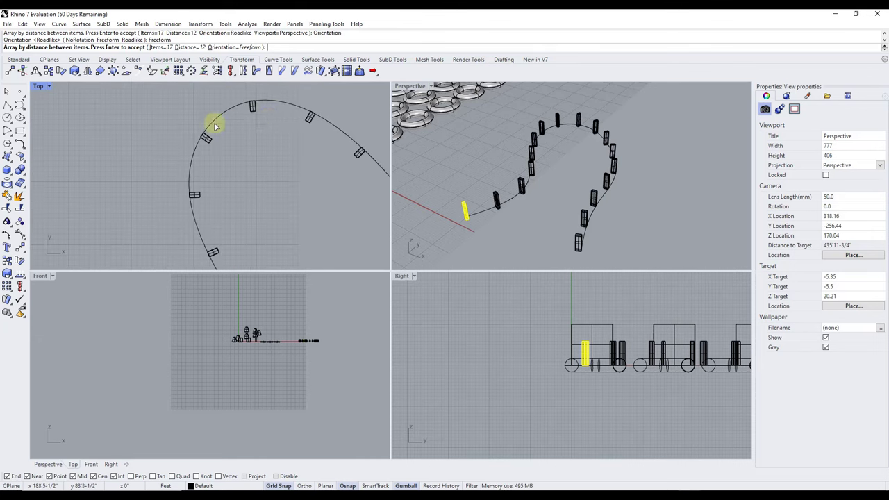
scroll(212, 123, "down", 4)
scroll(242, 124, "down", 2)
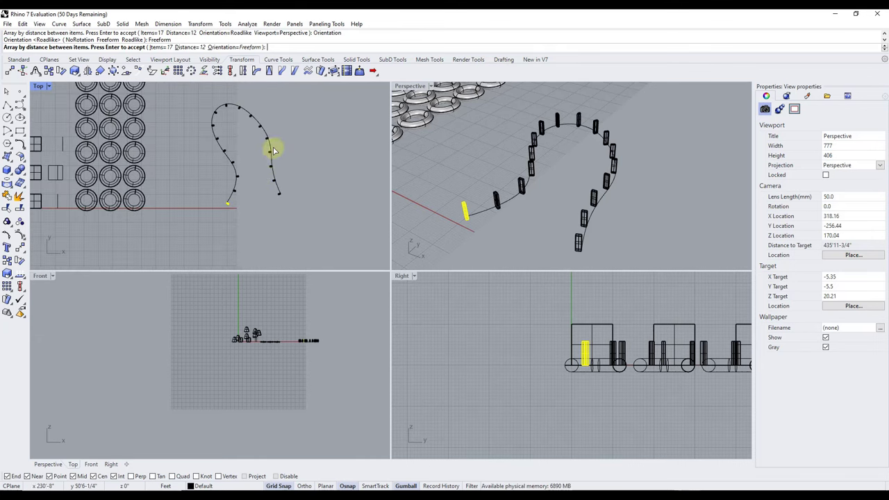
right_click(271, 152)
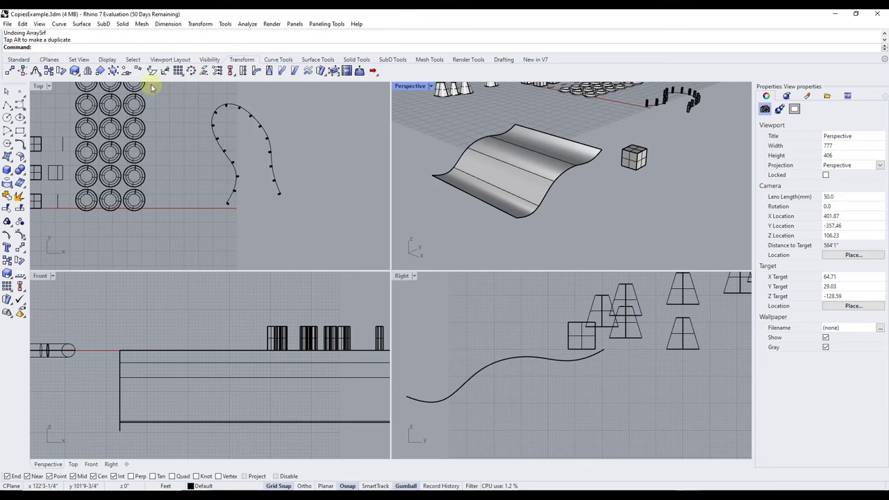
Start an on-surface array with the separate box beside the wavy surface as the object to array
left_click(181, 75)
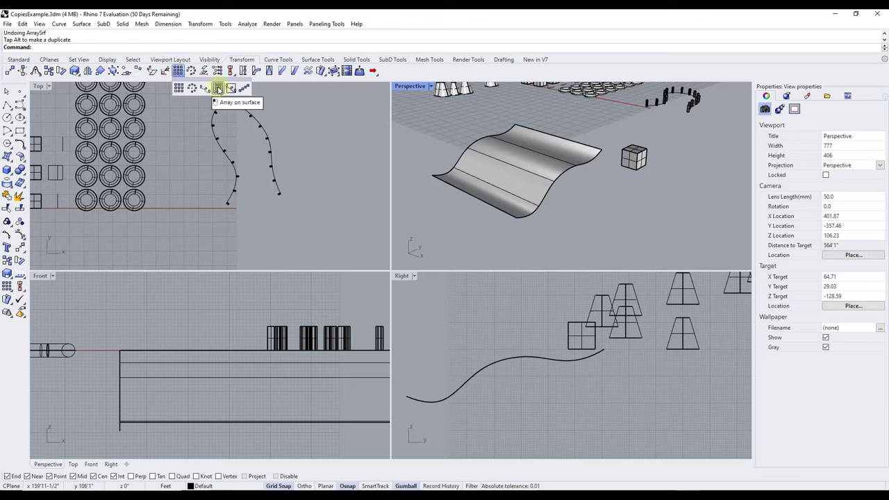
left_click(218, 88)
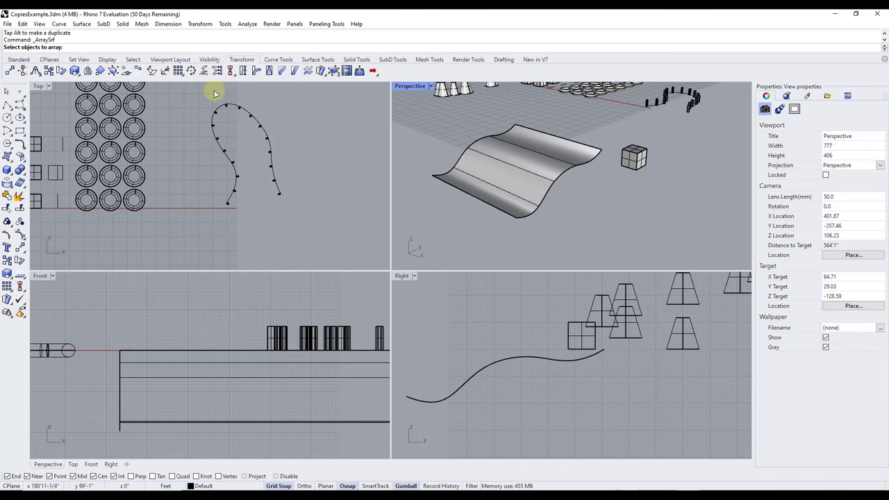
left_click(638, 161)
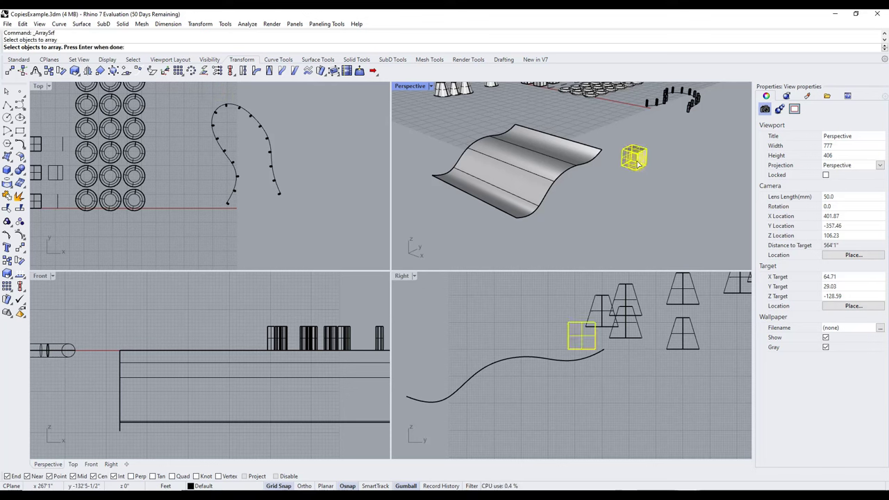
key("Return")
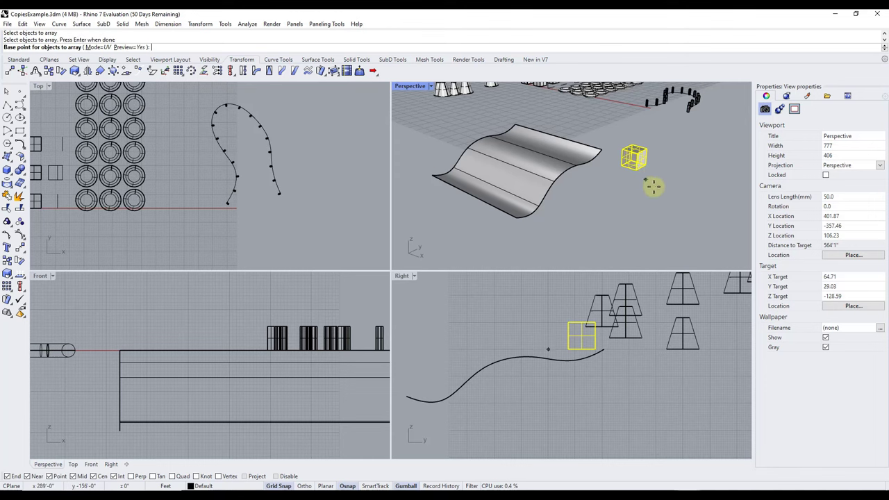
Pick a bottom corner of the box as the array's base point and set its reference normal
scroll(650, 173, "up", 4)
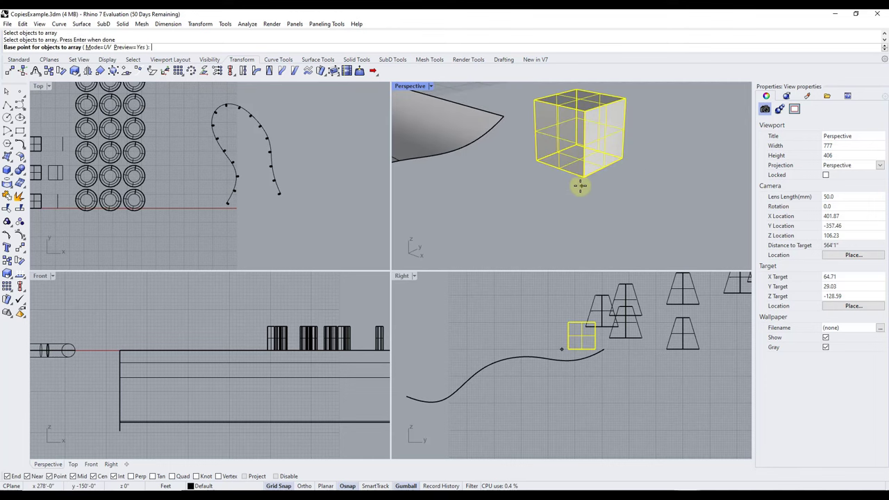
right_click_drag(583, 193, 563, 174)
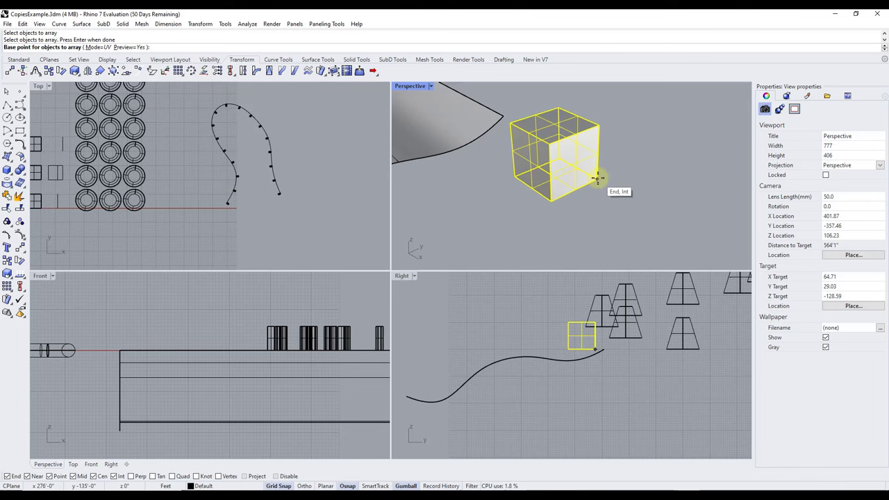
left_click(598, 178)
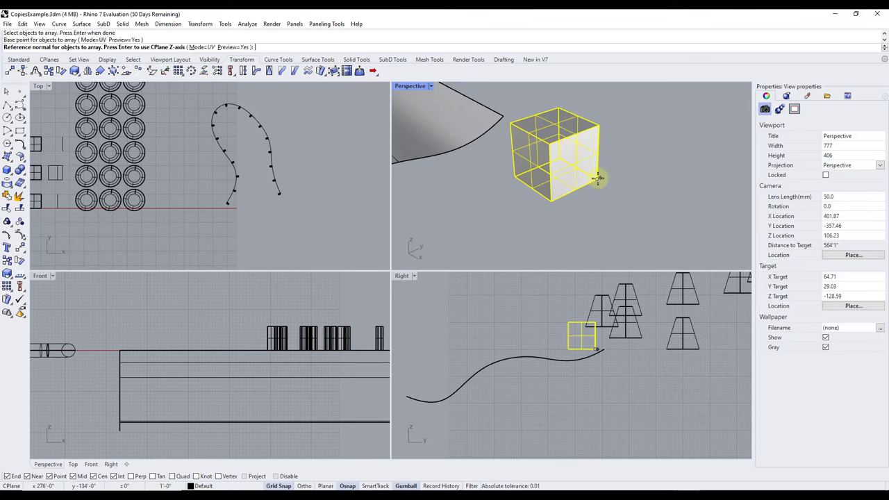
left_click(556, 203)
Array the box across the wavy surface with 4 elements in the U direction and 4 in the V direction
scroll(602, 189, "up", 2)
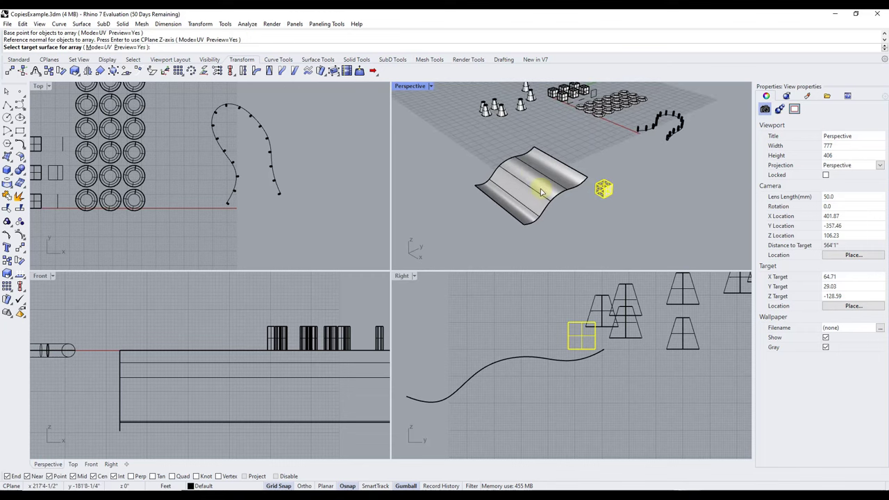
left_click(535, 176)
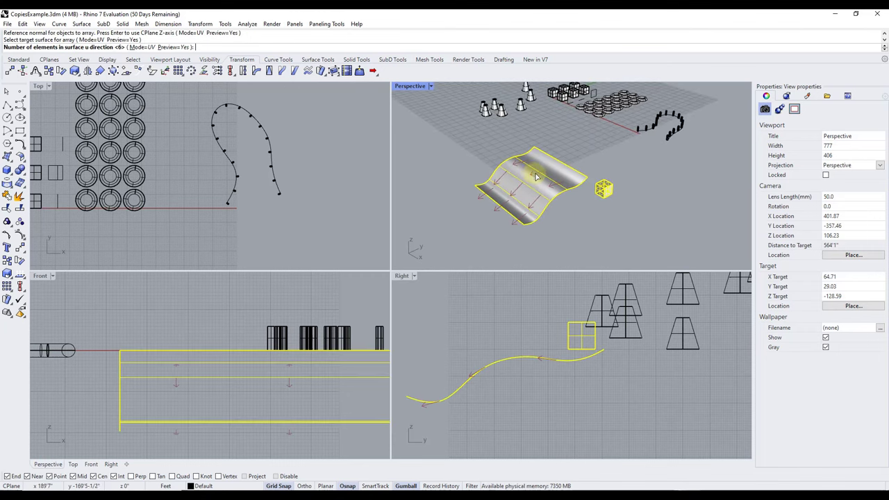
scroll(569, 185, "up", 4)
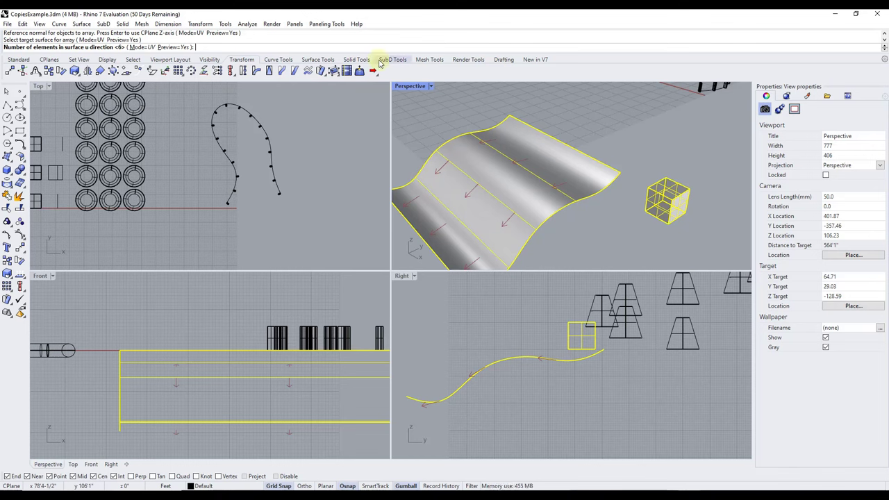
key("Return")
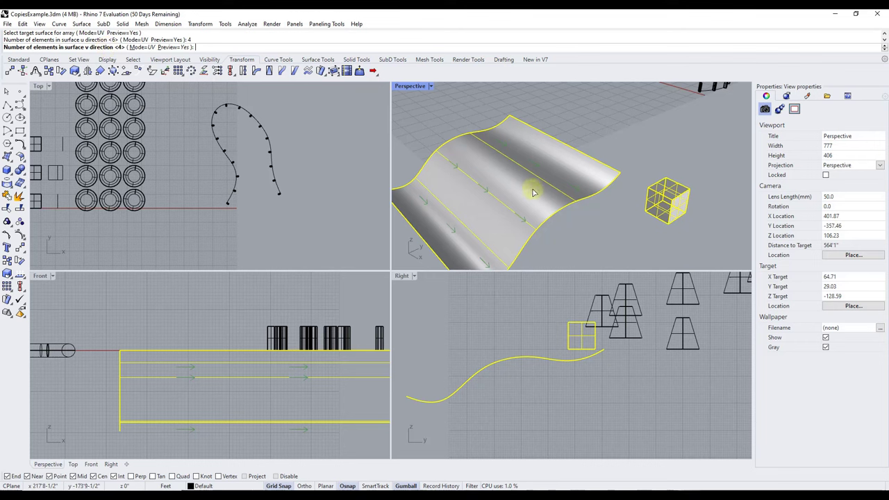
scroll(553, 177, "down", 3)
key("Return")
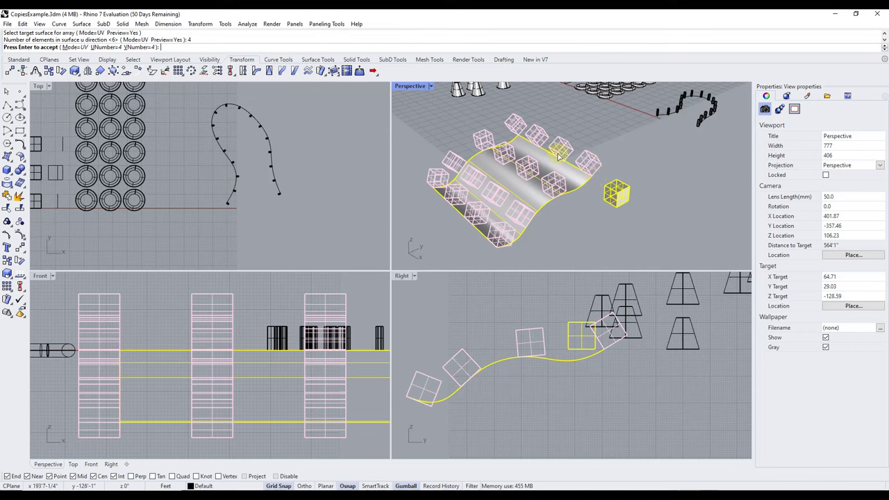
right_click_drag(540, 147, 544, 181)
scroll(544, 181, "up", 5)
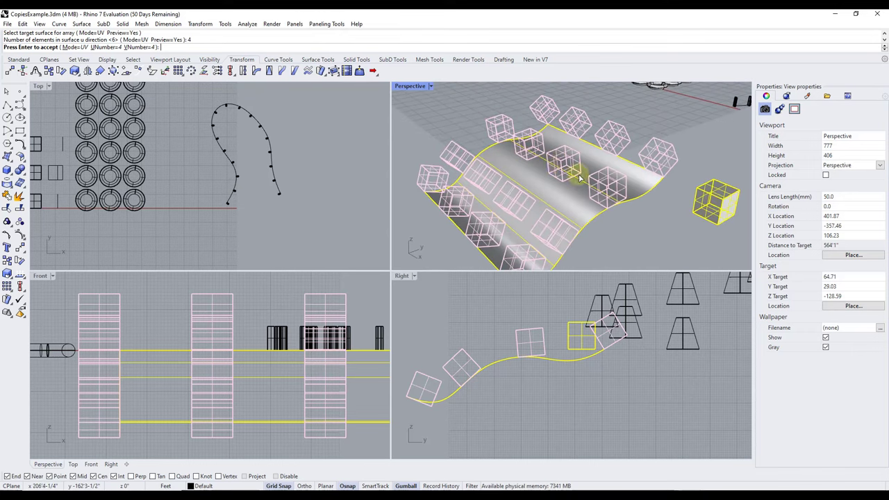
scroll(580, 196, "down", 2)
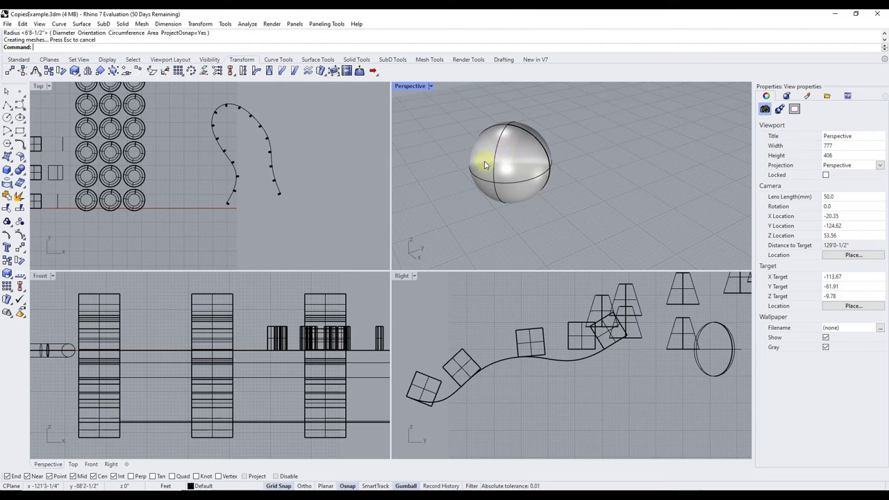
Start a linear array of the sphere and set the number of items to 5
scroll(518, 166, "down", 2)
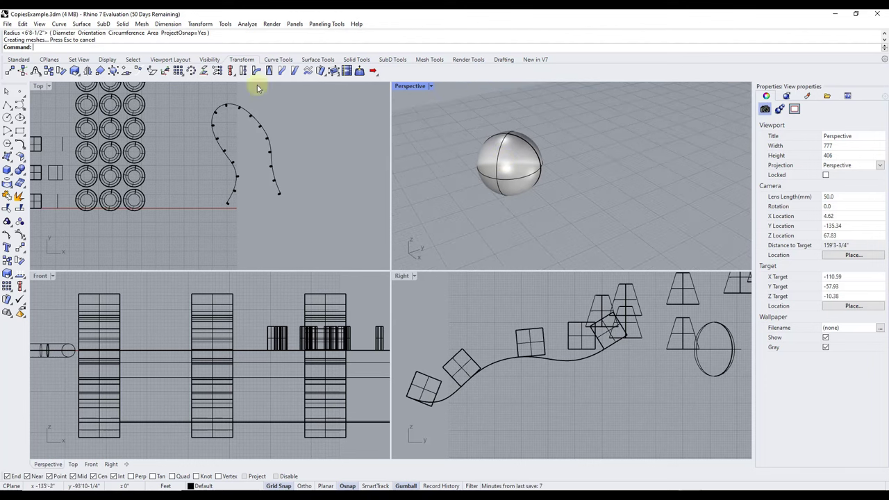
left_click(182, 77)
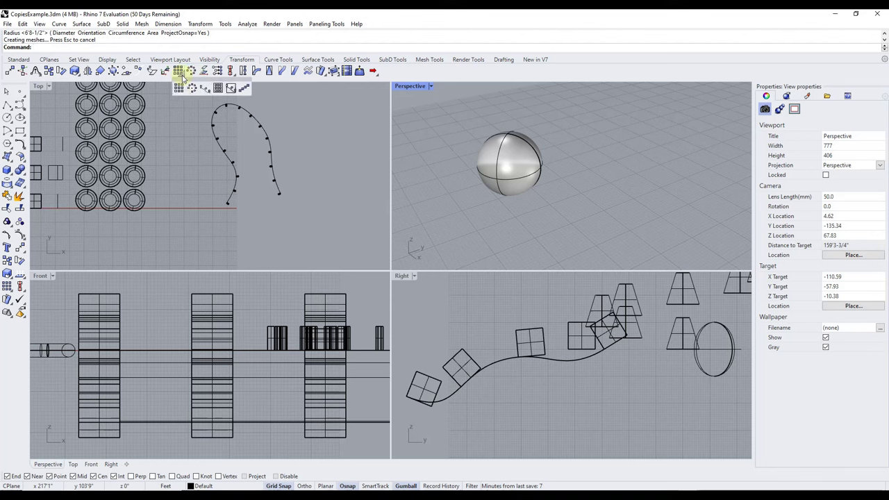
left_click(245, 89)
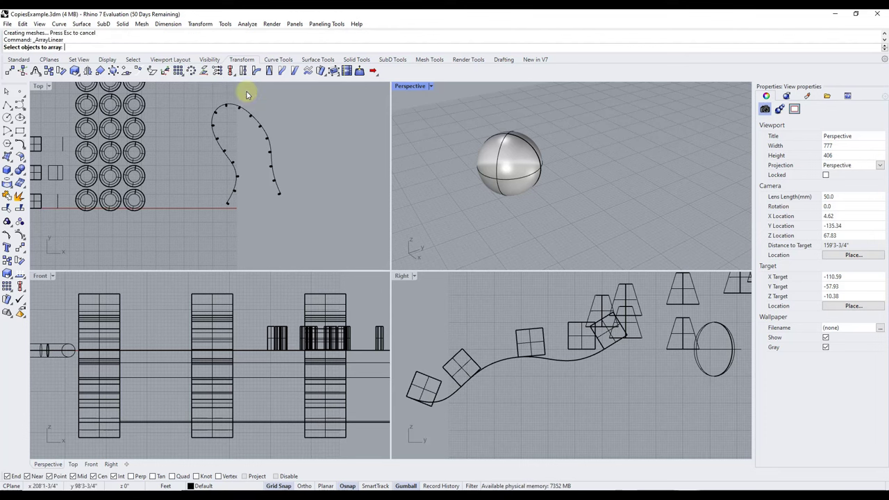
left_click(489, 163)
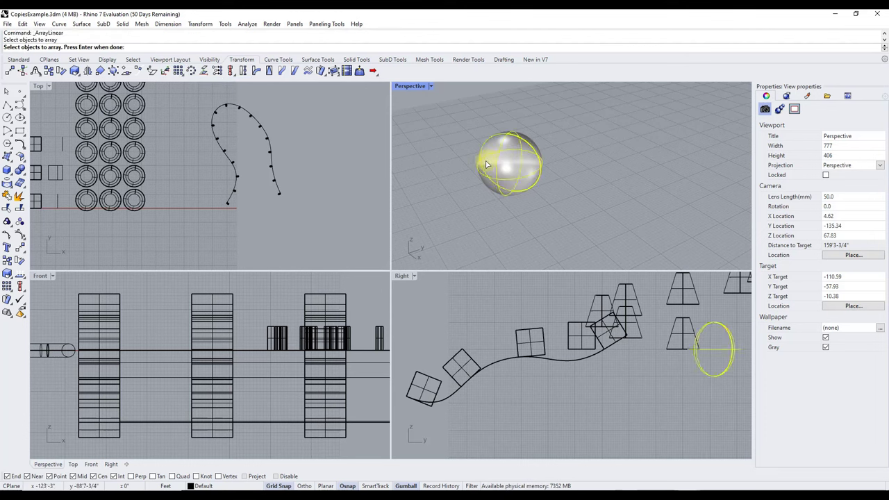
key("Return")
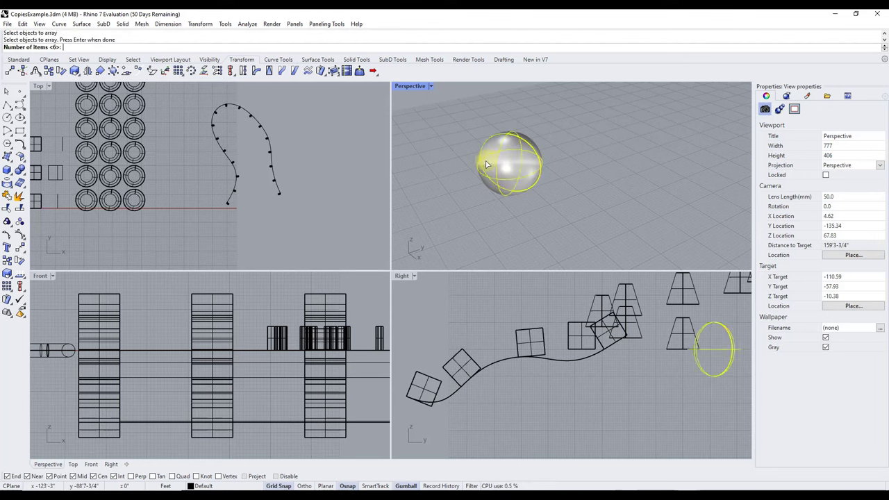
scroll(460, 178, "down", 2)
scroll(466, 172, "down", 2)
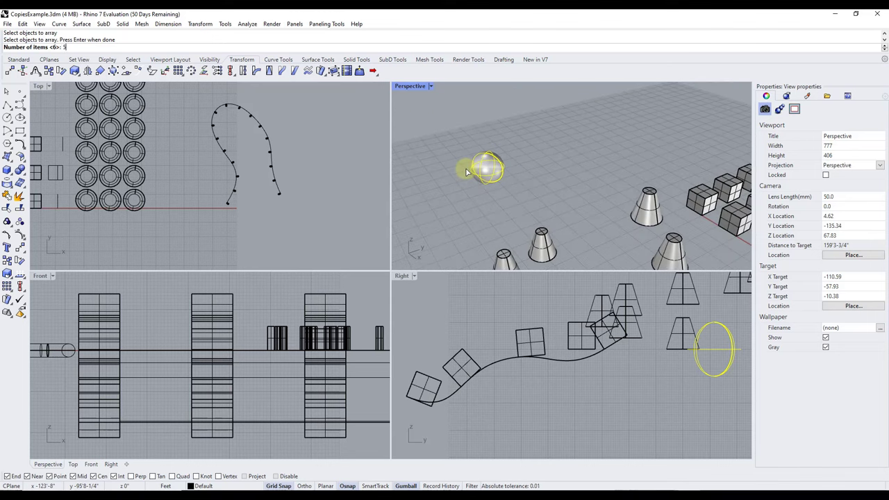
type("5")
key("Return")
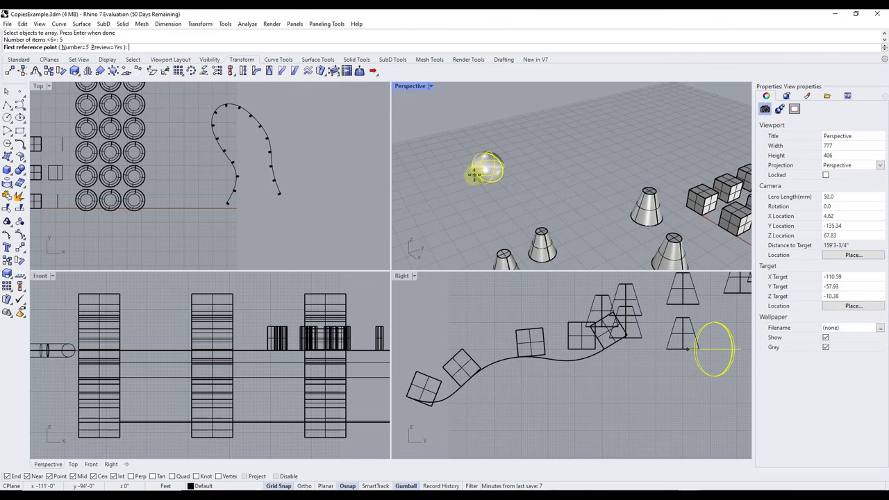
Place the linear sphere array by picking two reference points in the Top view, about 38 feet apart, running along the Y direction
scroll(549, 326, "down", 4)
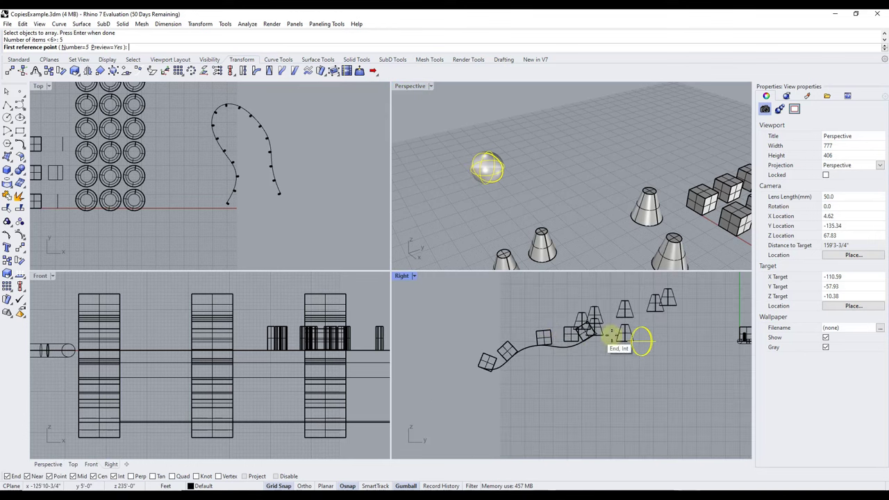
scroll(274, 173, "down", 5)
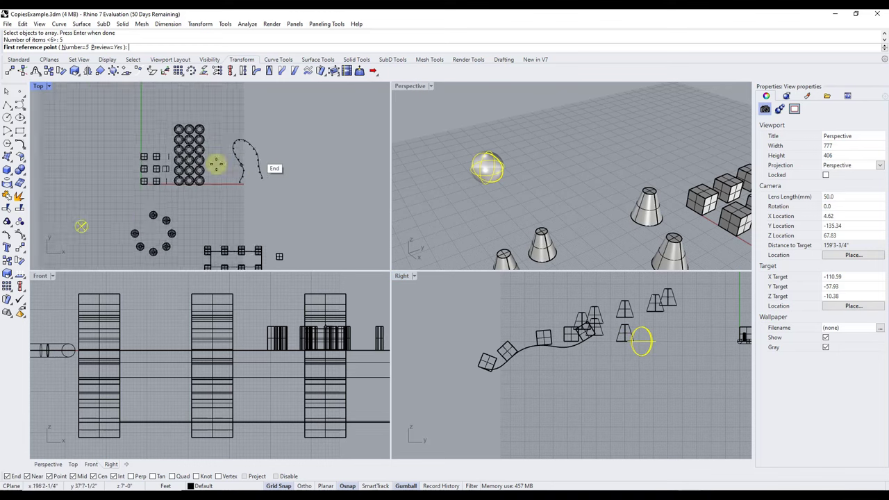
scroll(115, 205, "up", 5)
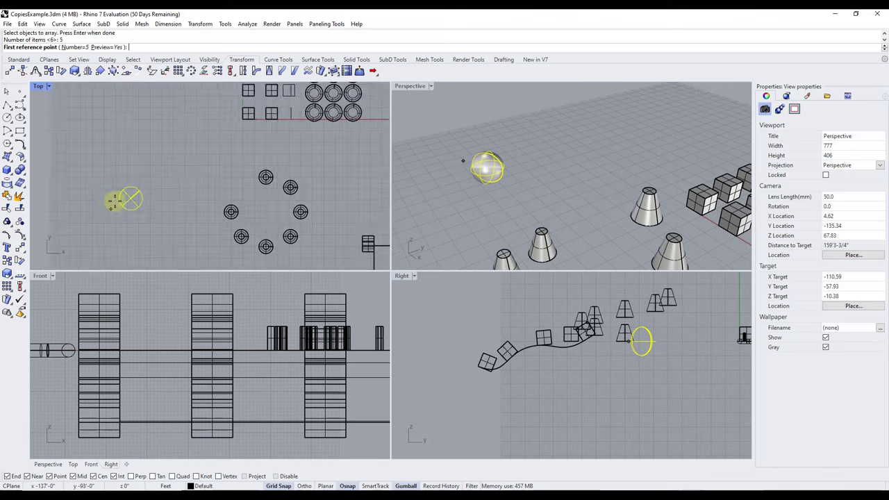
left_click(137, 198)
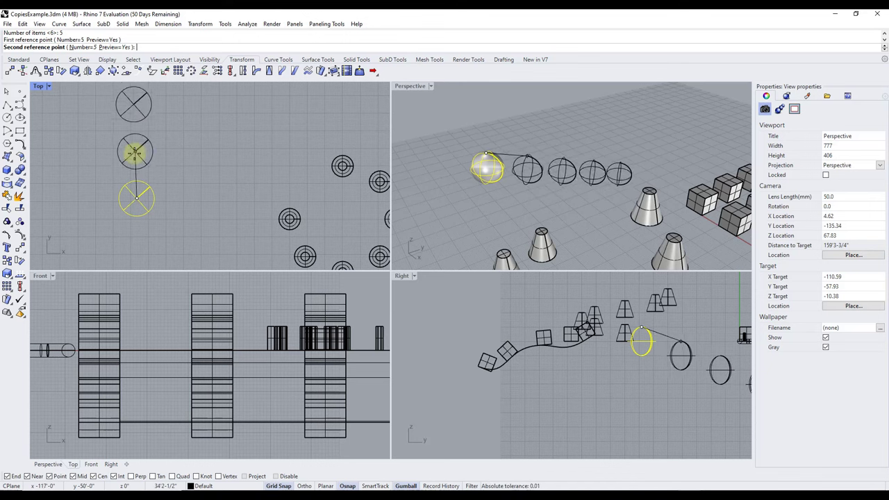
scroll(135, 167, "down", 3)
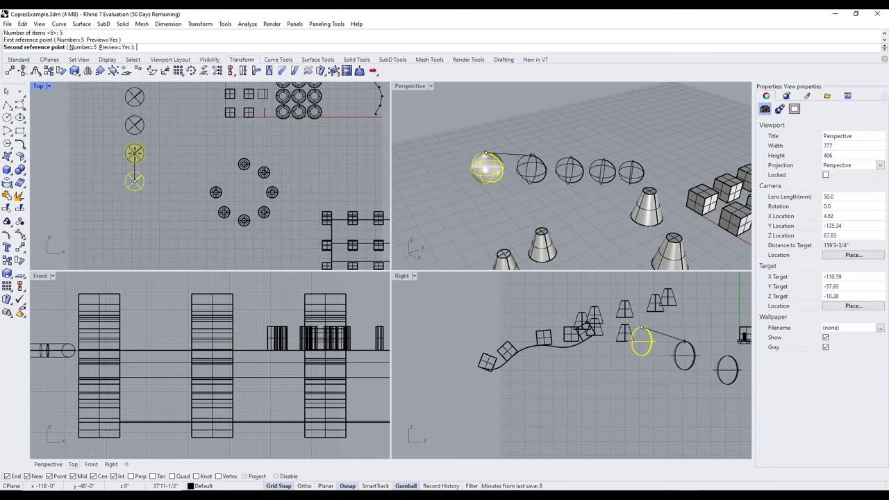
left_click(135, 181)
right_click_drag(570, 165, 592, 153)
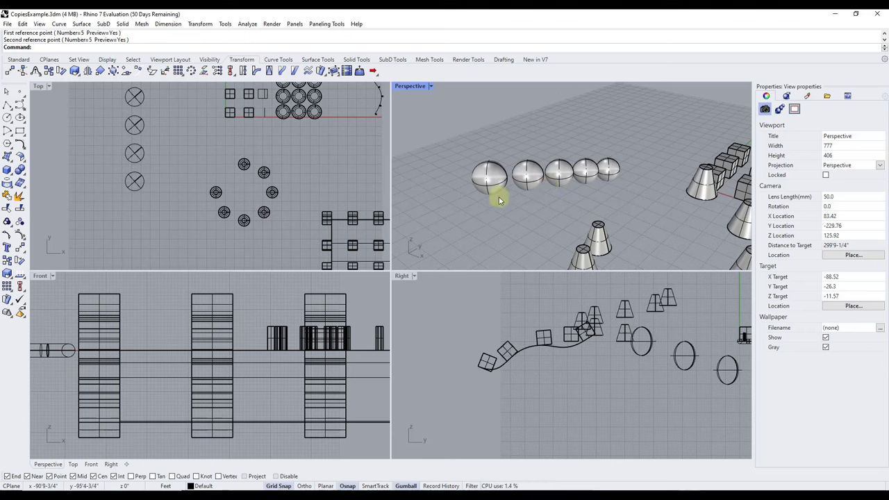
right_click_drag(576, 198, 490, 185)
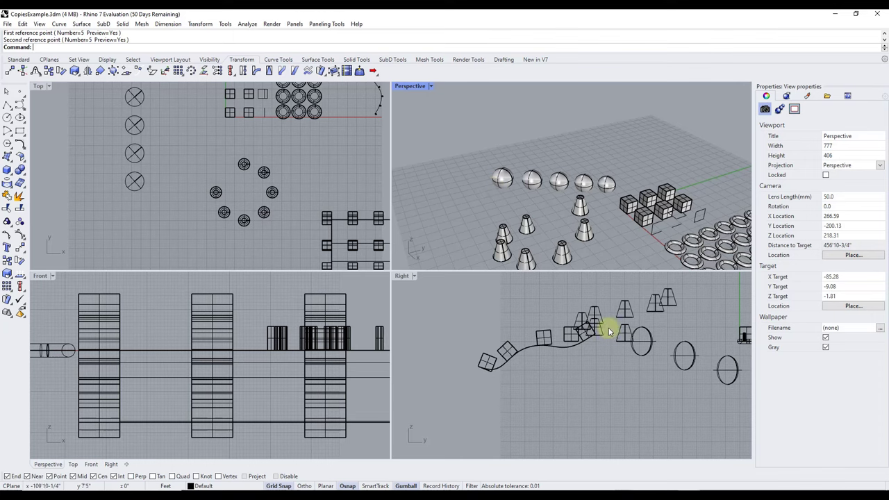
scroll(609, 332, "down", 3)
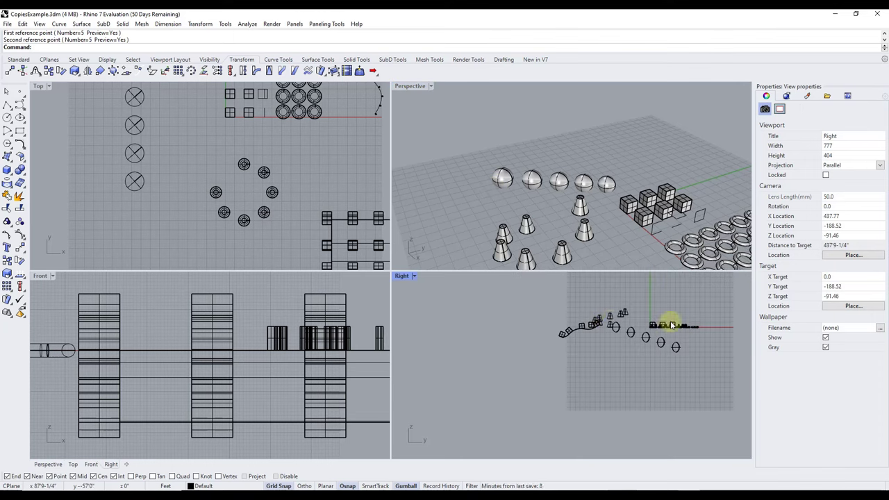
scroll(534, 186, "up", 3)
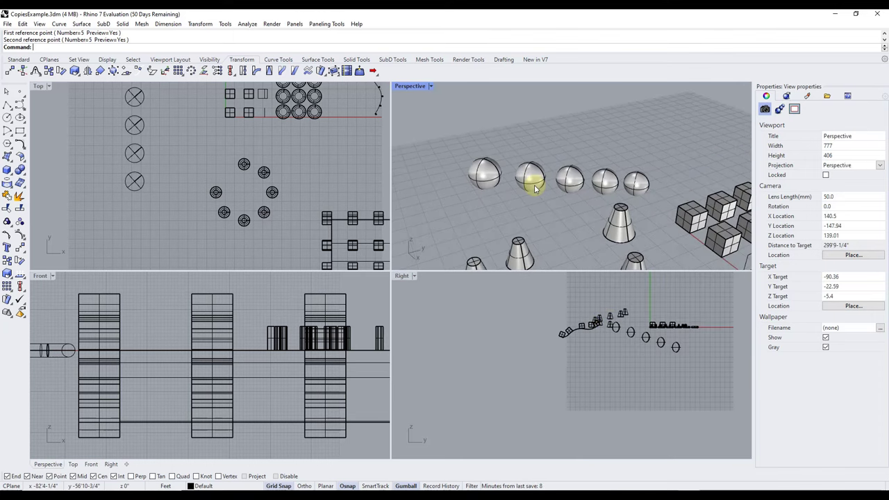